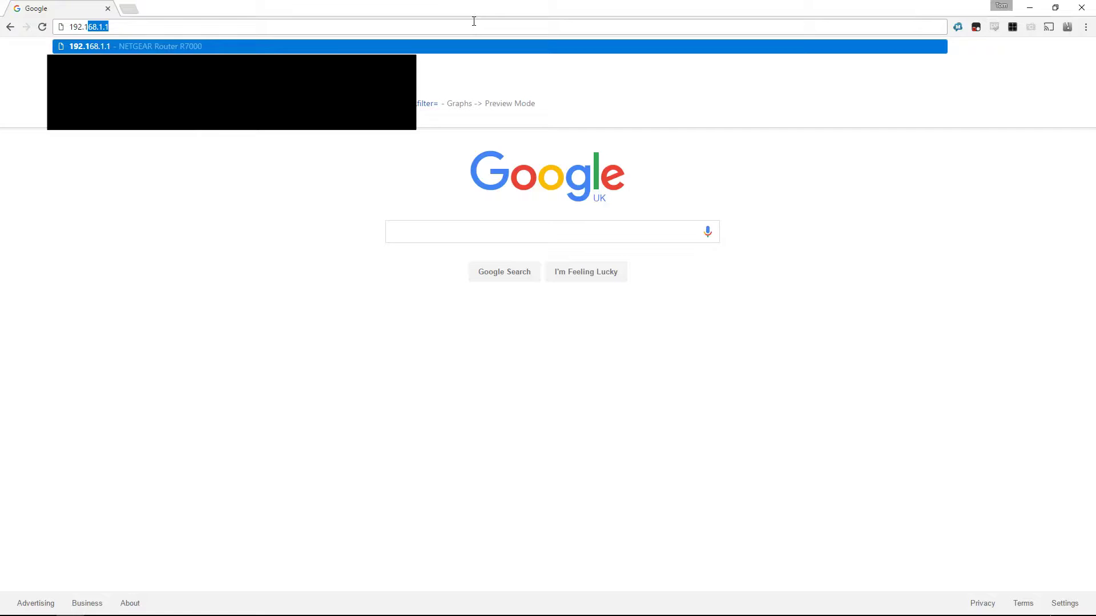
- Load 192.168.1.23, start TOS initialization past the drive checkup, and open the download page
type("68.1.")
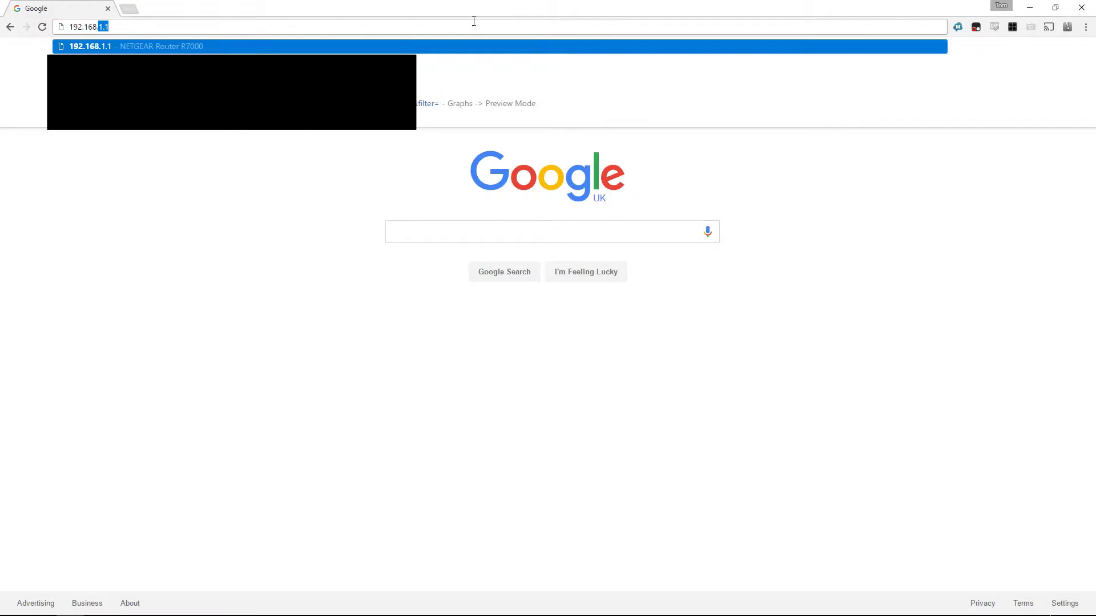
type("23")
key("Return")
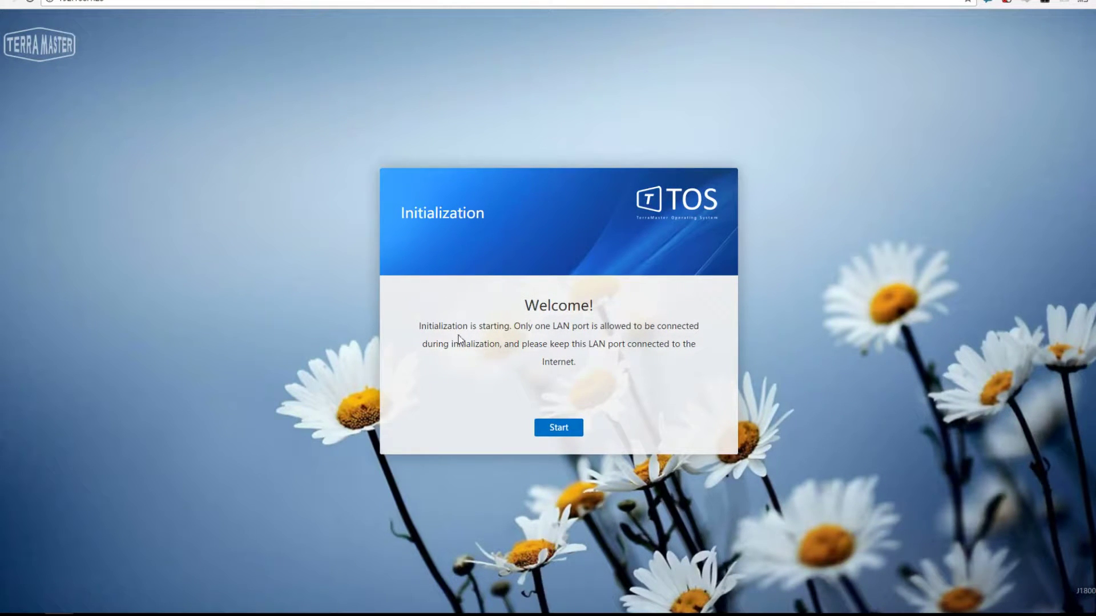
left_click(562, 428)
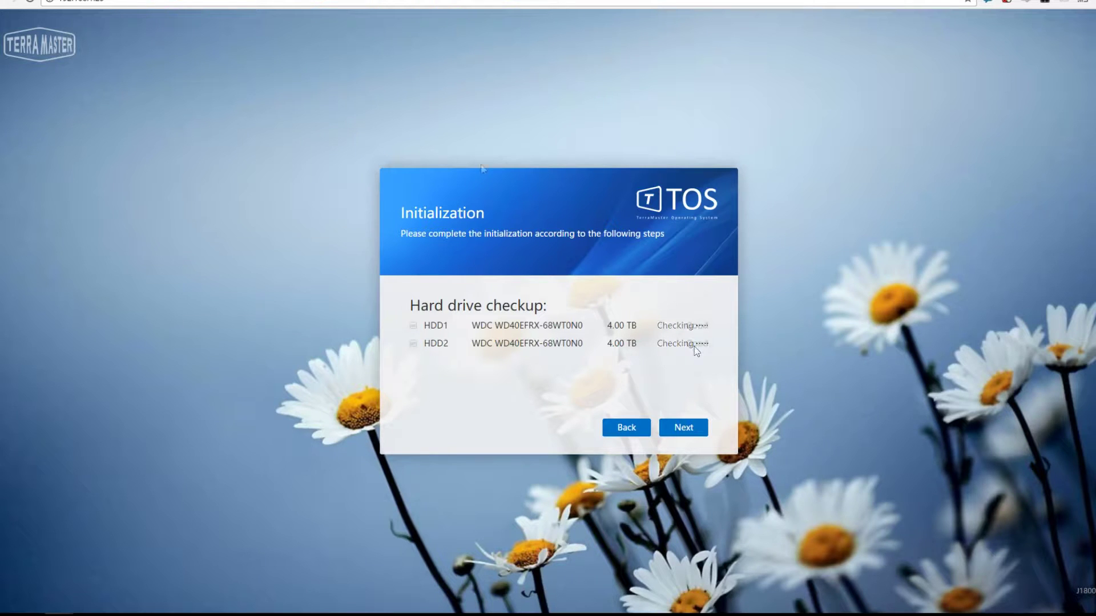
left_click(690, 429)
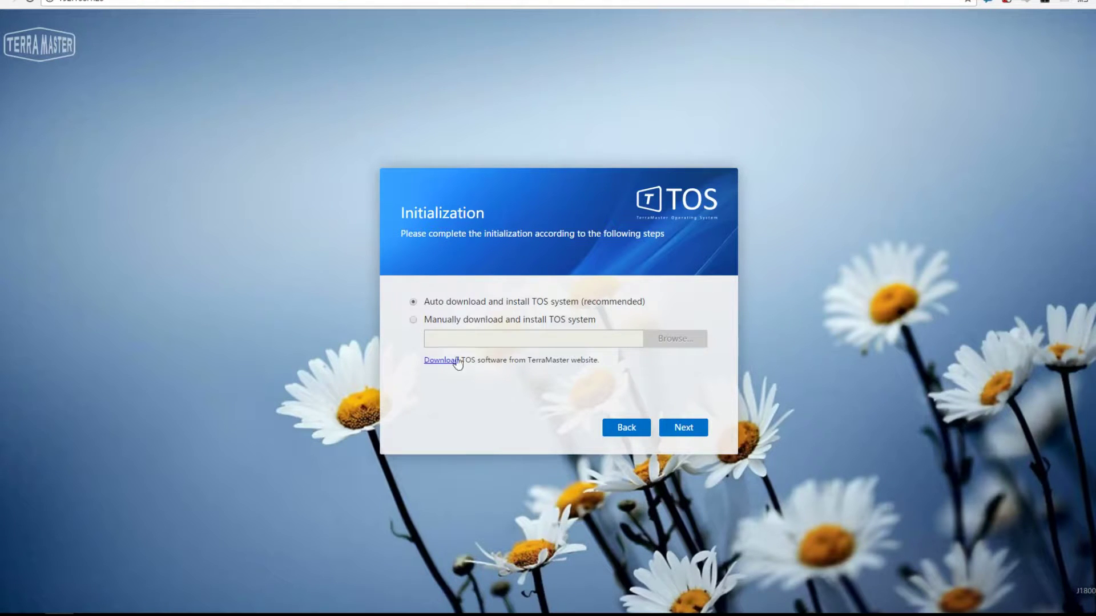
left_click(436, 362)
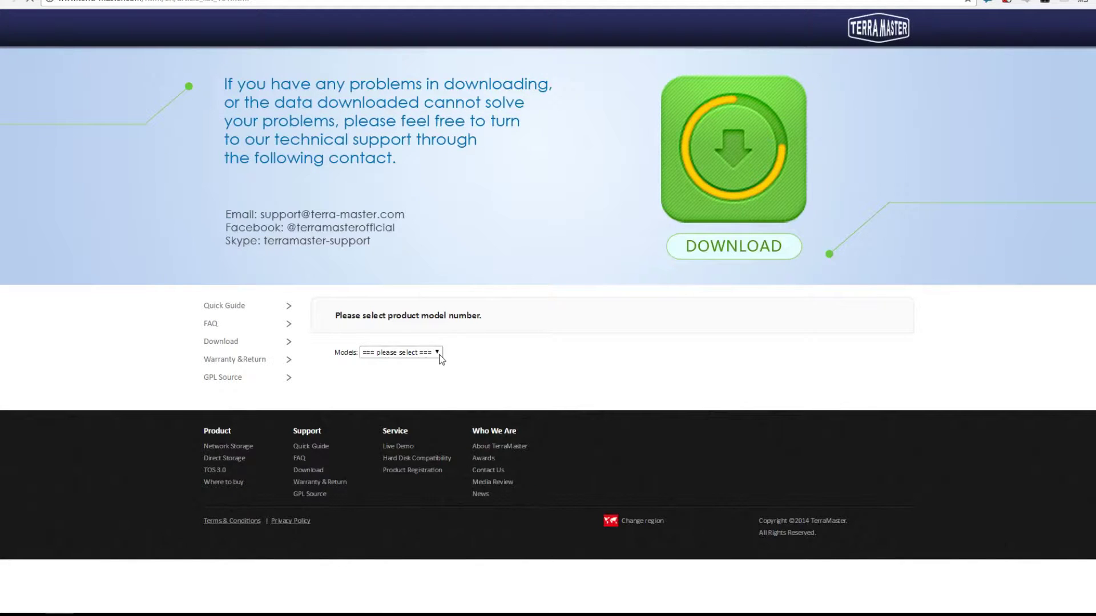
- Choose the F2-220 model on TerraMaster's download support page
left_click(439, 353)
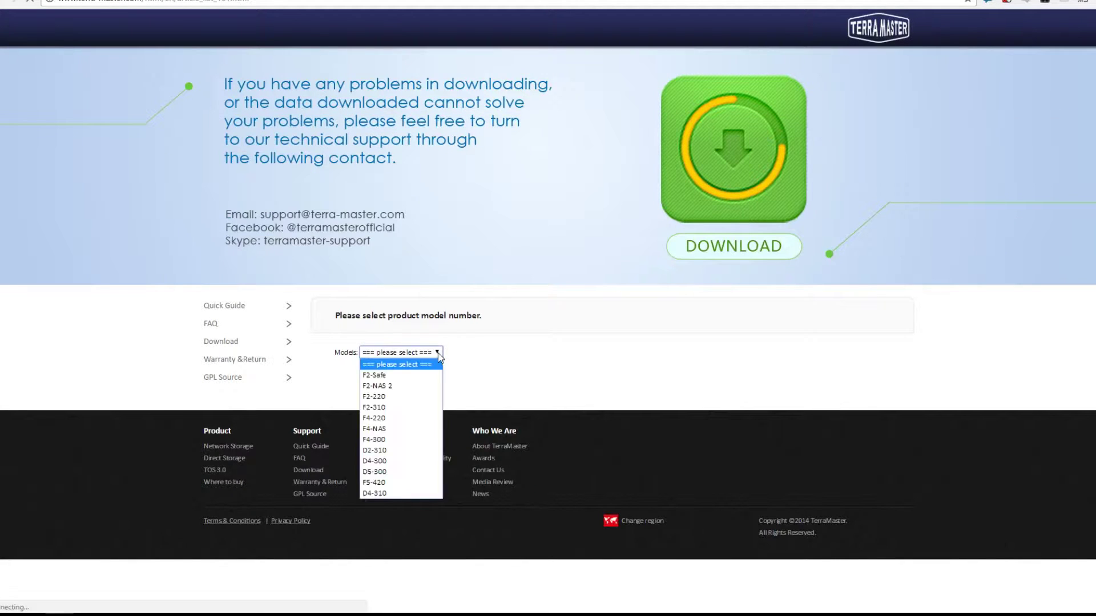
left_click(432, 400)
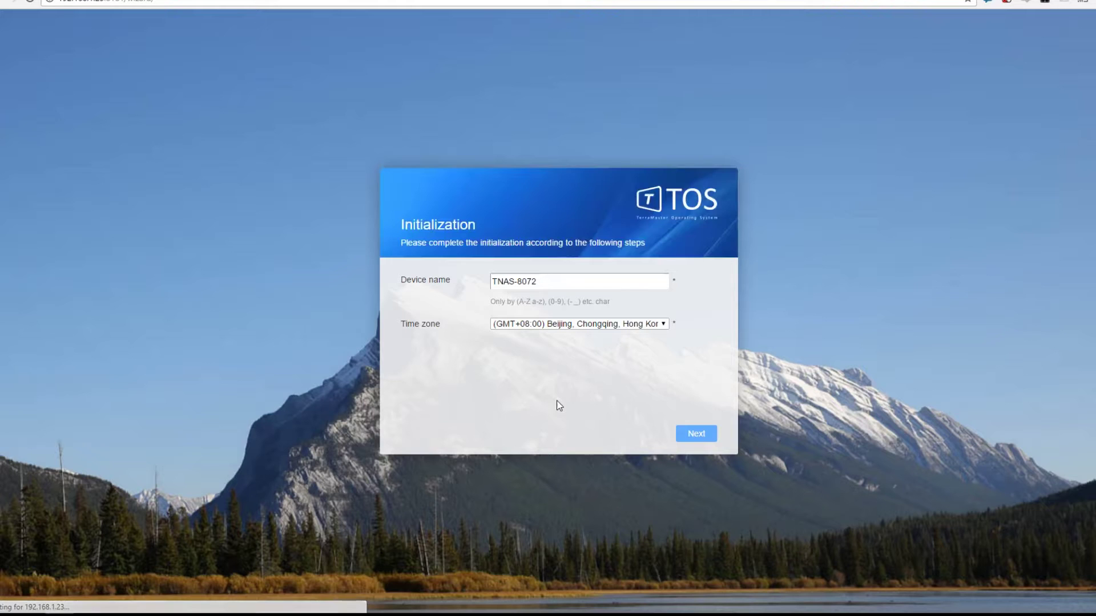
- Replace the default device name with TM-NAS
left_click_drag(552, 283, 473, 280)
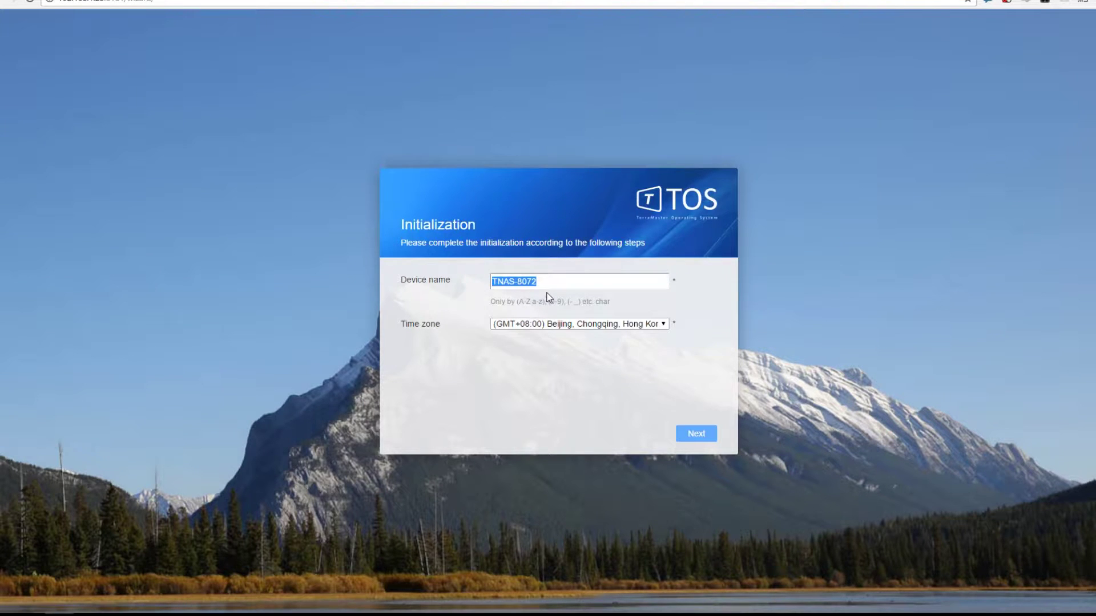
type("TerraMasterN")
key("BackSpace")
key("BackSpace")
key("BackSpace")
key("BackSpace")
key("BackSpace")
key("BackSpace")
key("BackSpace")
key("BackSpace")
key("BackSpace")
key("BackSpace")
key("BackSpace")
type("MNAS-")
- Set the time zone to (GMT+00:00) Dublin, Edinburgh, Lisbon, London and continue
left_click(567, 324)
scroll(625, 428, "down", 3)
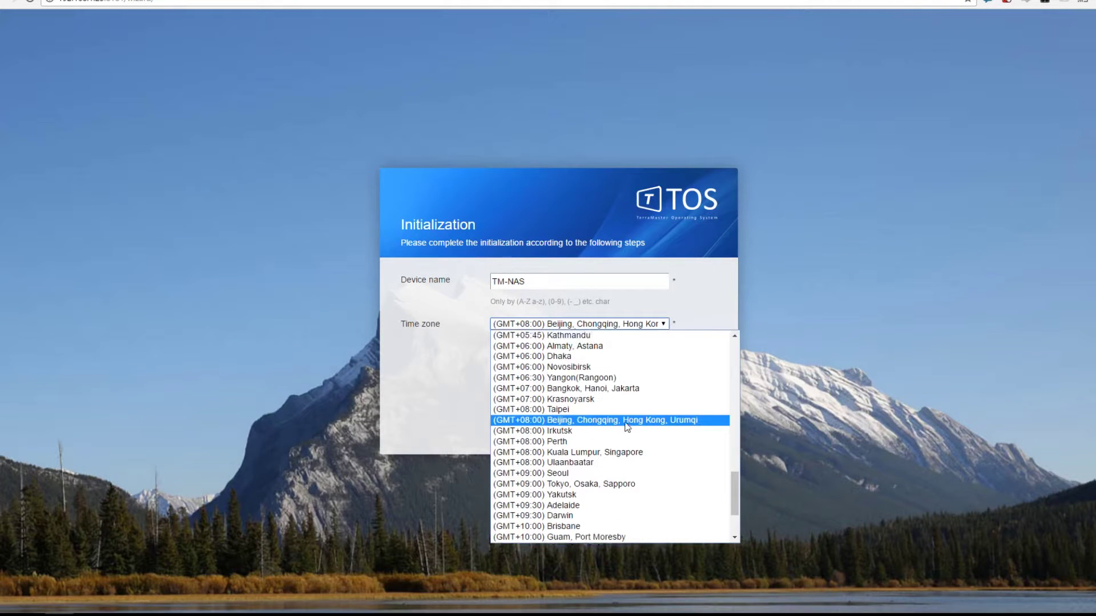
scroll(627, 427, "up", 9)
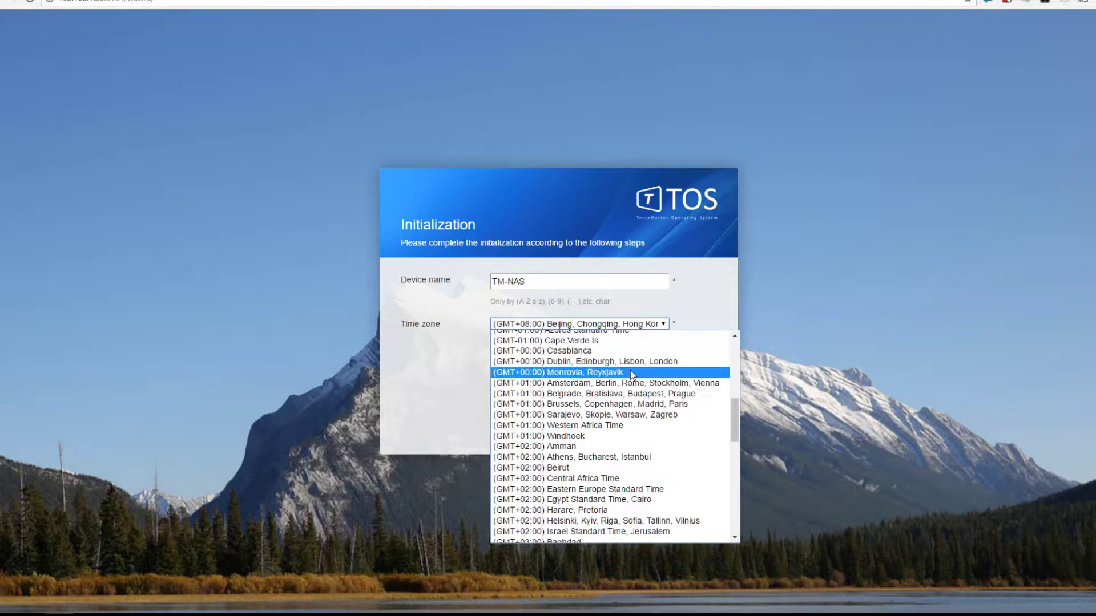
left_click(633, 361)
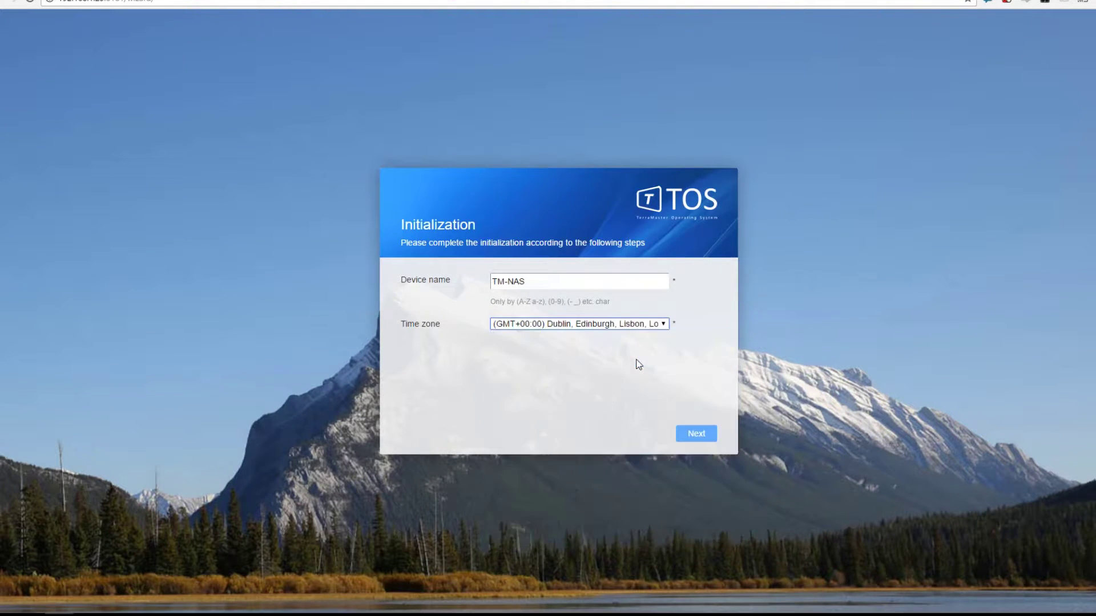
left_click(708, 441)
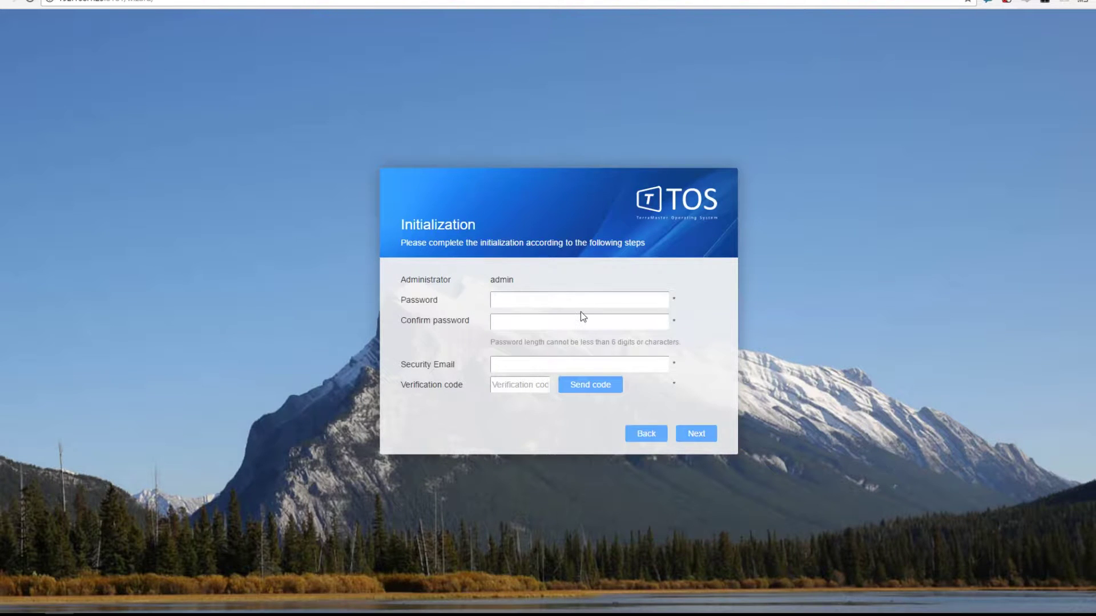
- Enter and confirm the admin password, fill in the security e-mail, and paste the verification code
type("•••••••••")
key("Tab")
type("•••••••••")
left_click(579, 385)
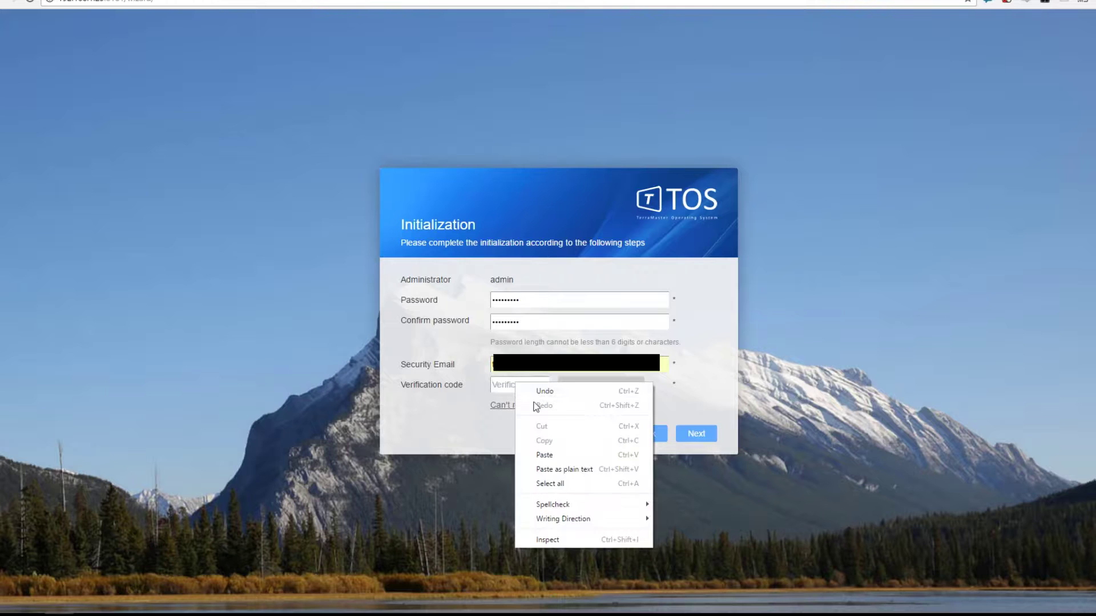
left_click(548, 455)
- Continue to Create RAID and view the available RAID level choices
left_click(700, 435)
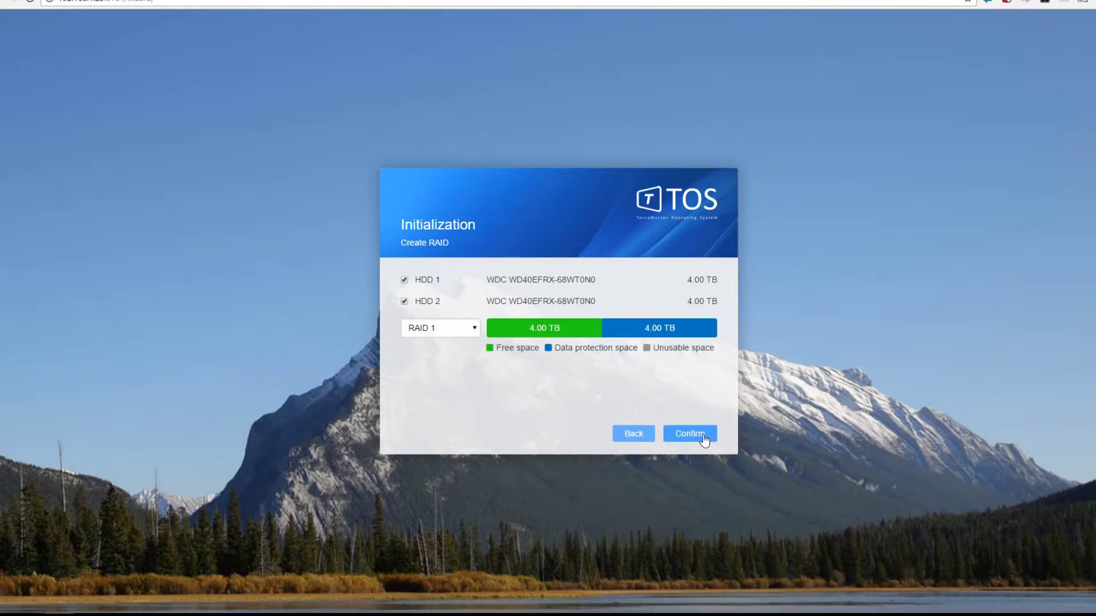
left_click(451, 328)
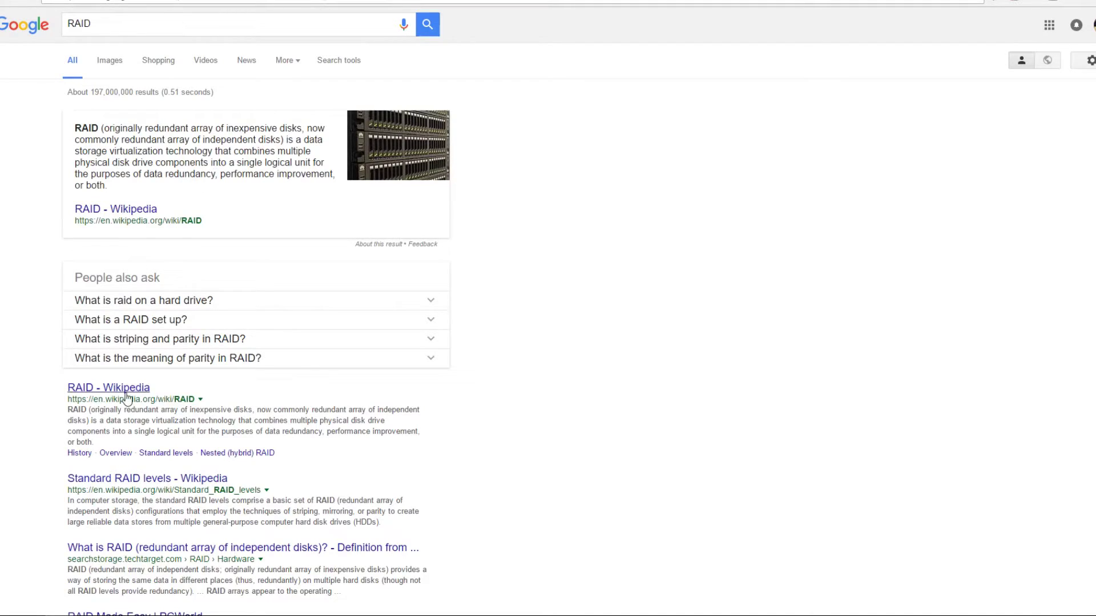
- Open the RAID Wikipedia article and read the RAID 1 mirroring description
left_click(126, 398)
scroll(570, 343, "down", 15)
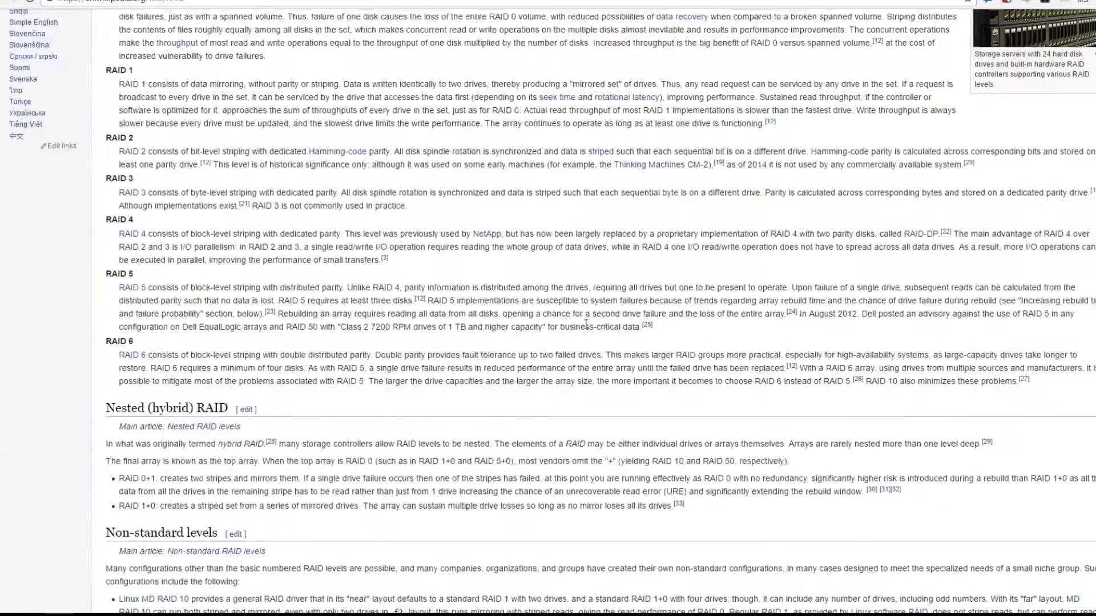
scroll(586, 326, "down", 3)
scroll(411, 297, "up", 5)
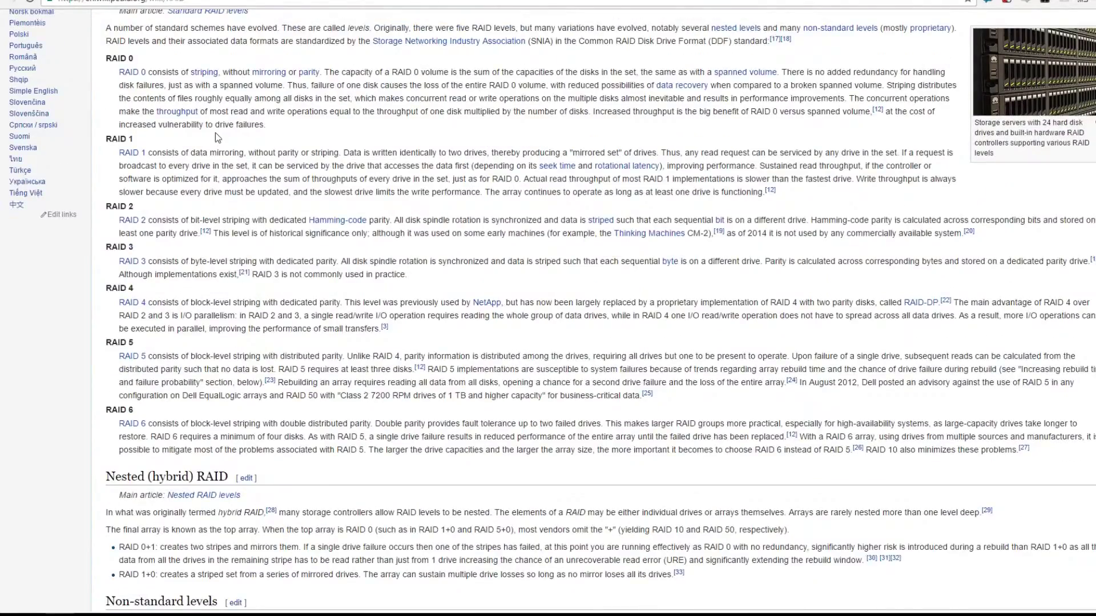
left_click_drag(120, 153, 235, 152)
left_click(176, 151)
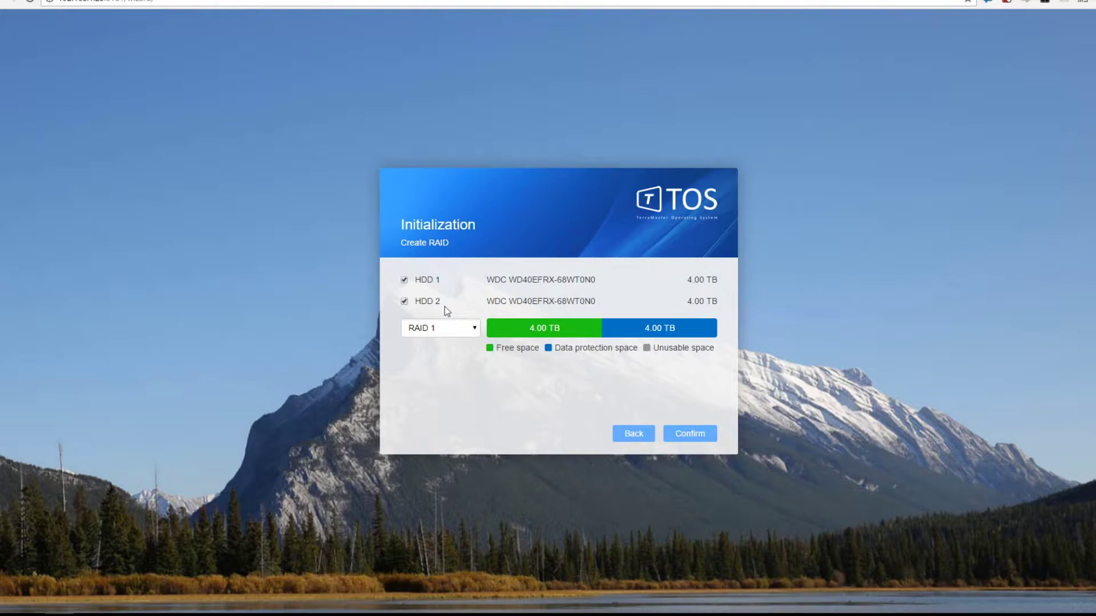
left_click(451, 328)
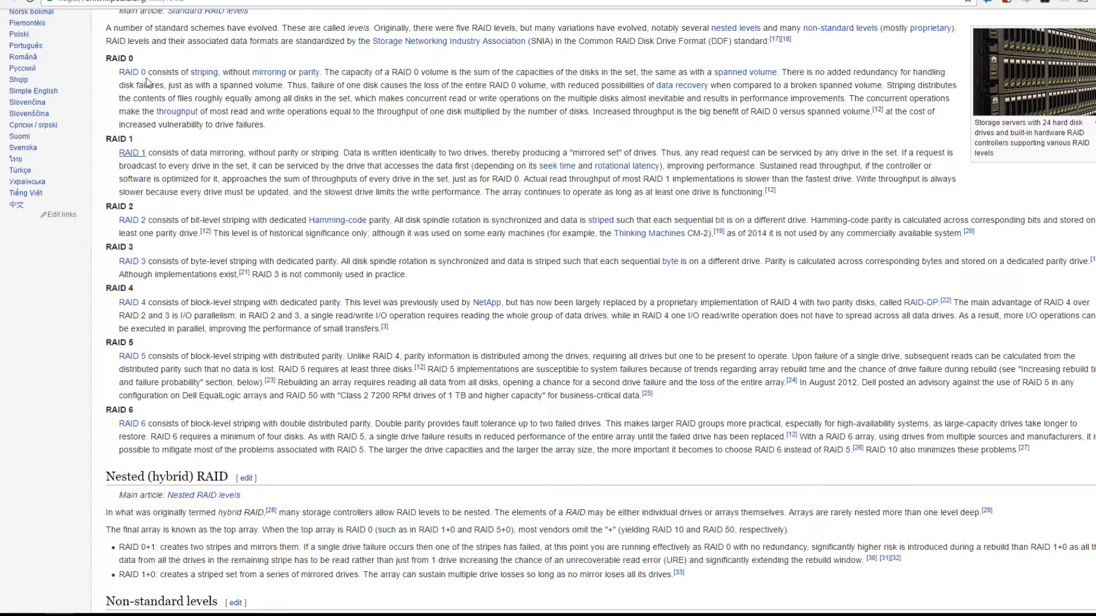
left_click_drag(173, 166, 429, 177)
left_click_drag(277, 152, 535, 165)
left_click(535, 164)
left_click_drag(372, 153, 497, 152)
left_click_drag(344, 153, 676, 164)
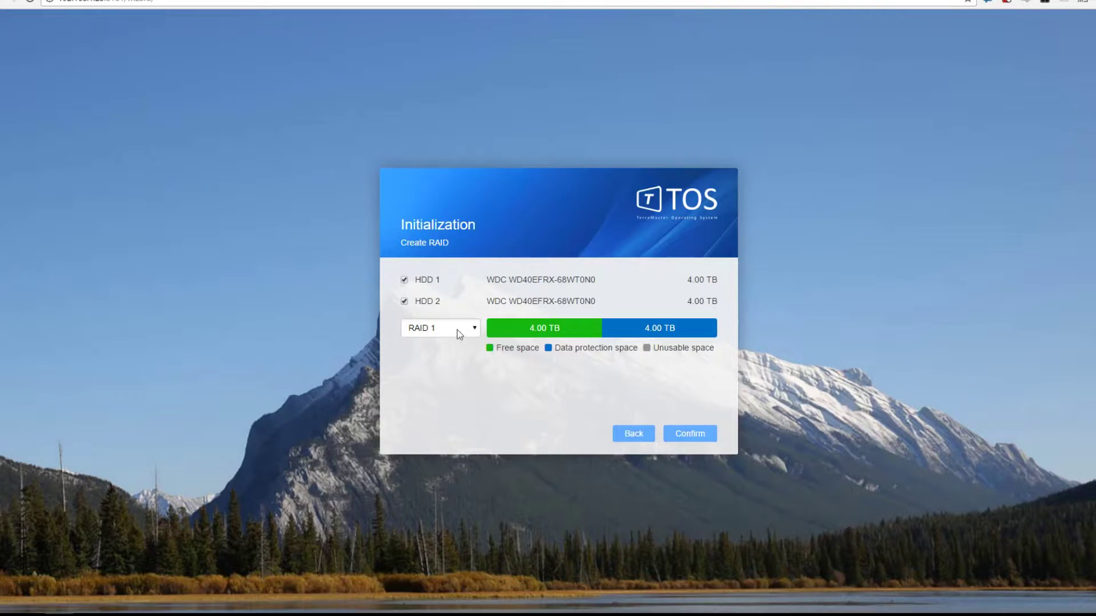
- Compare the TOS RAID options with the RAID 1, RAID 5 and RAID 6 descriptions
left_click(457, 330)
left_click(301, 181)
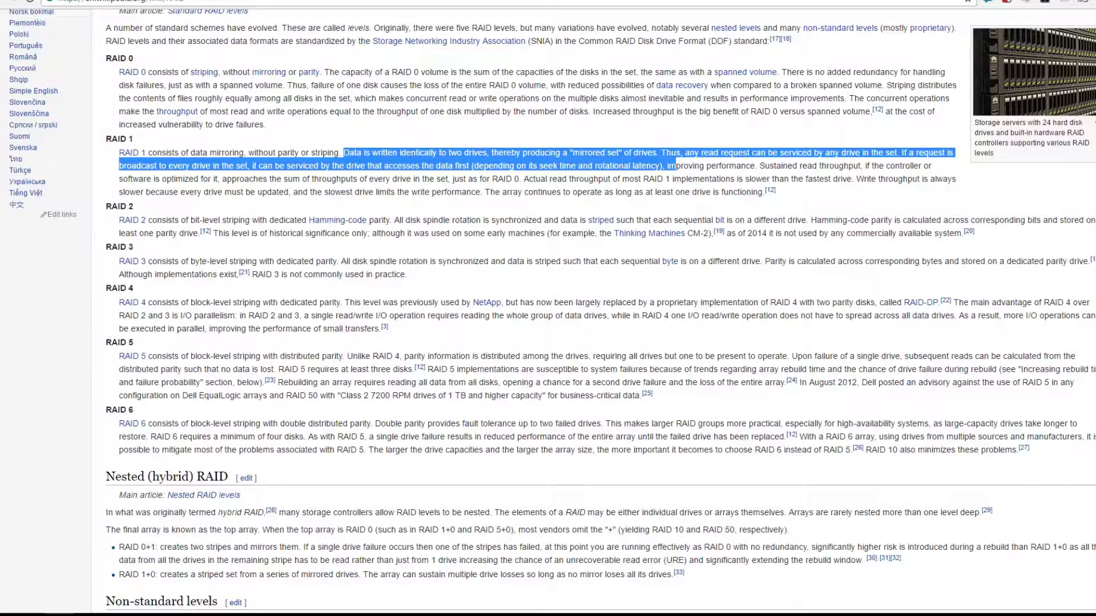
left_click_drag(157, 357, 775, 368)
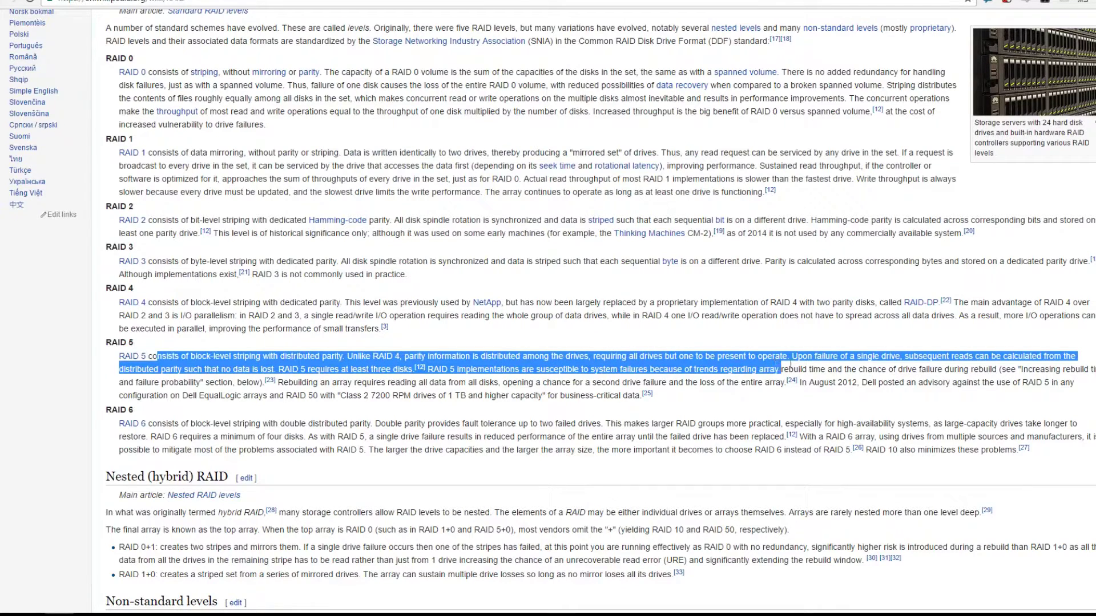
left_click_drag(791, 366, 758, 425)
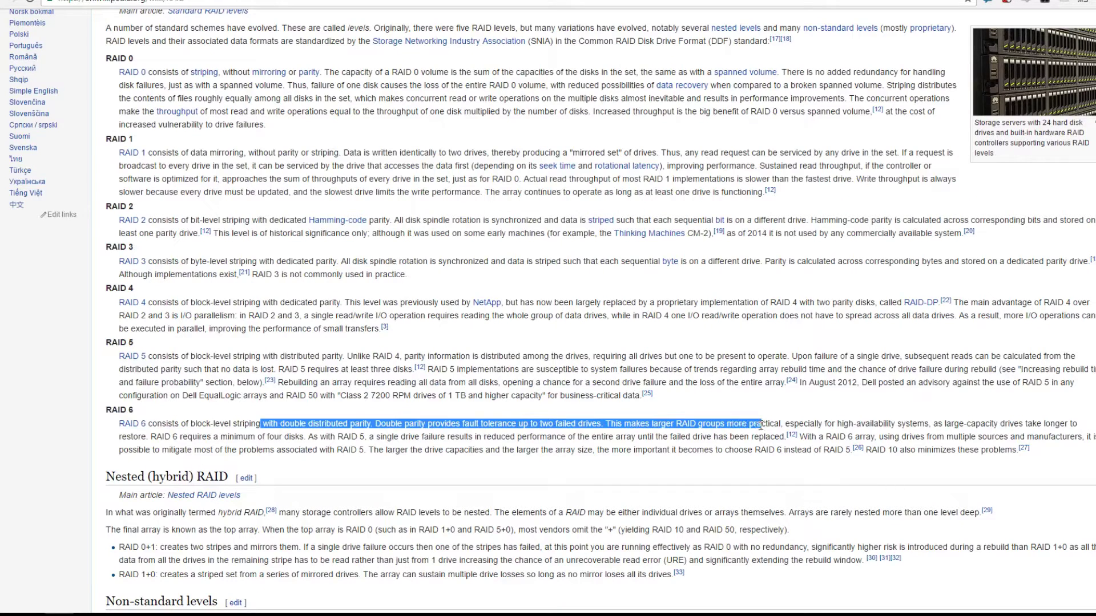
left_click(761, 425)
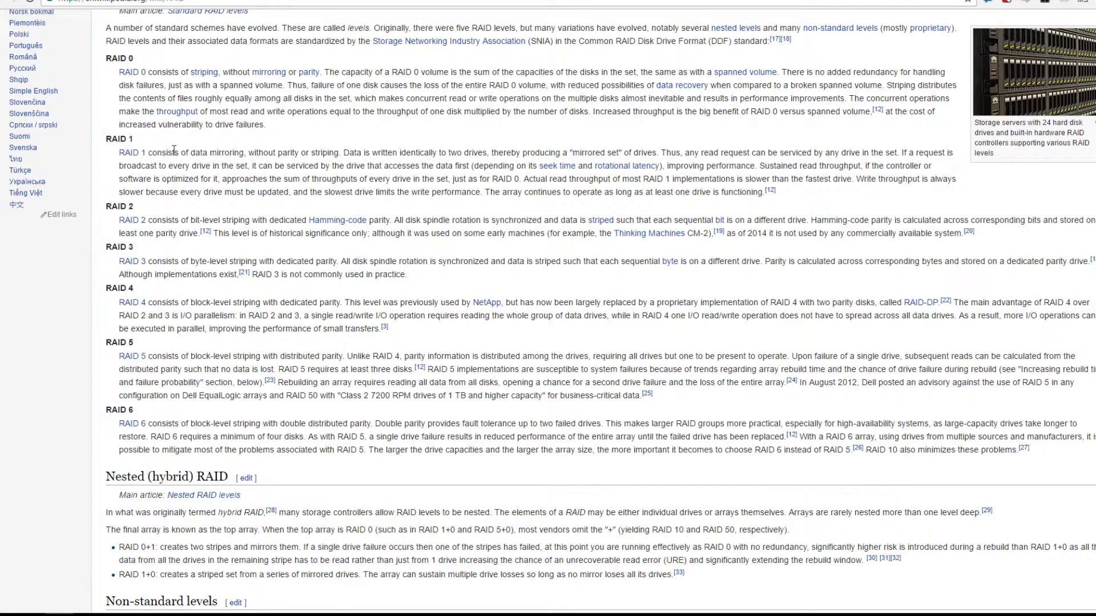
left_click_drag(163, 153, 638, 198)
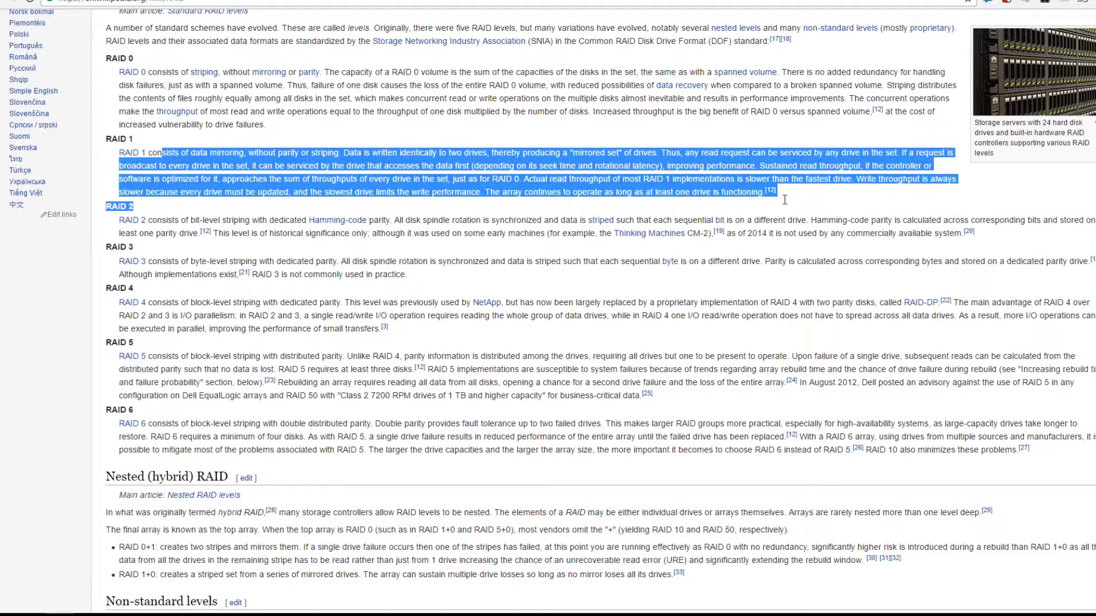
left_click_drag(192, 356, 539, 381)
- Keep RAID 1, confirm creating the array, and accept the data-erase warning
left_click(539, 381)
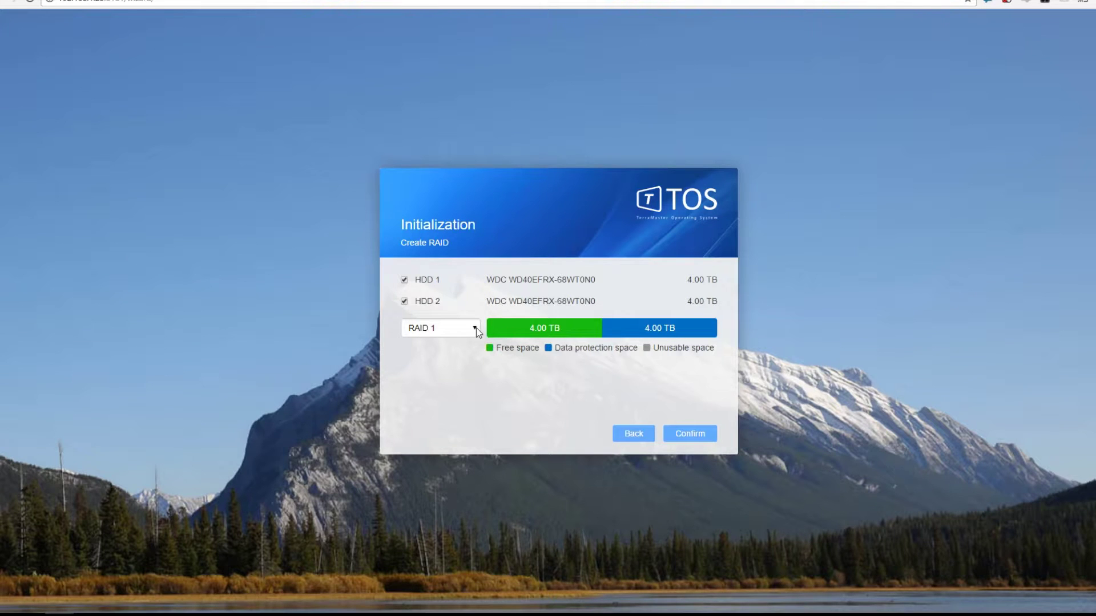
left_click(476, 328)
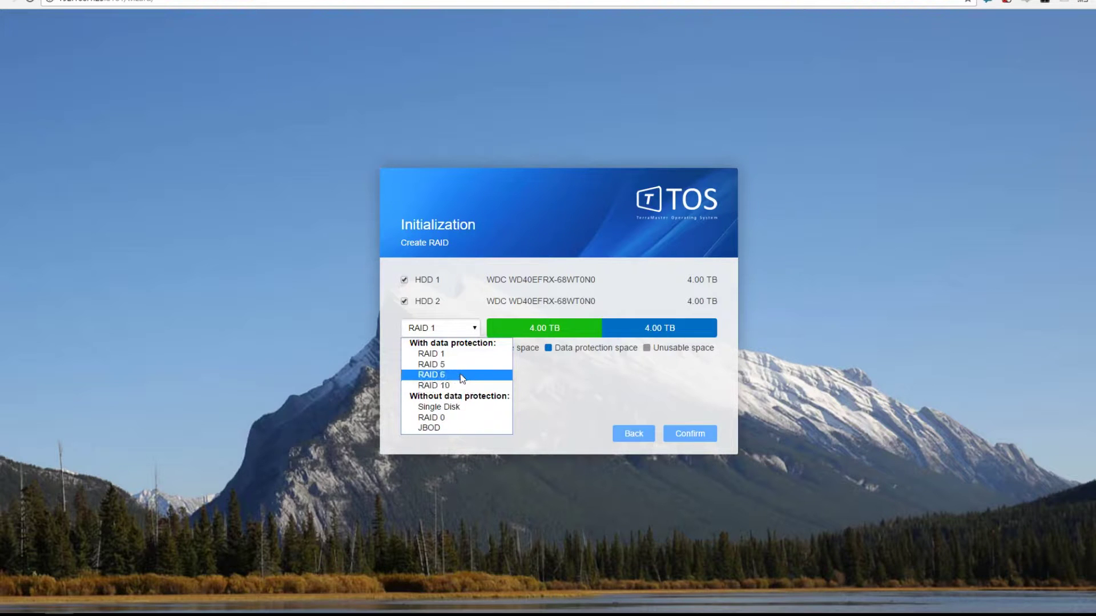
left_click(439, 354)
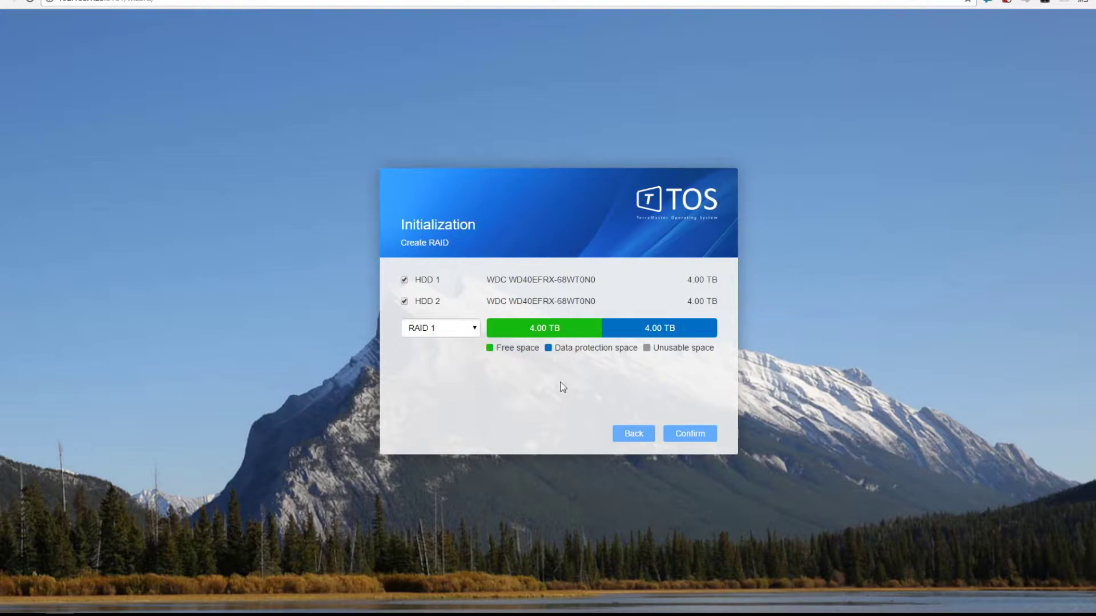
left_click(697, 438)
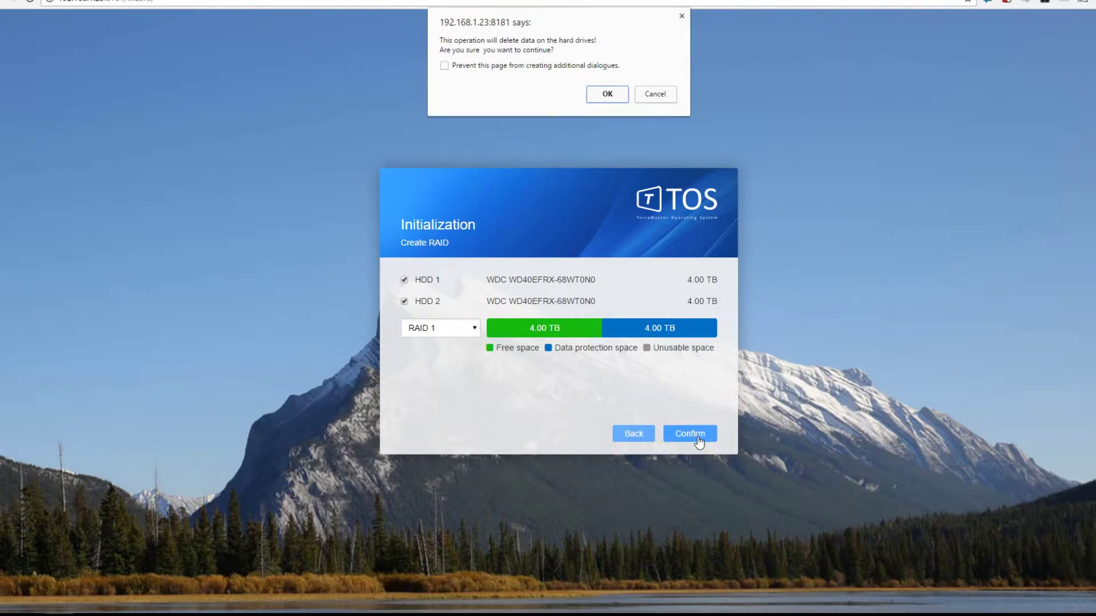
left_click(612, 96)
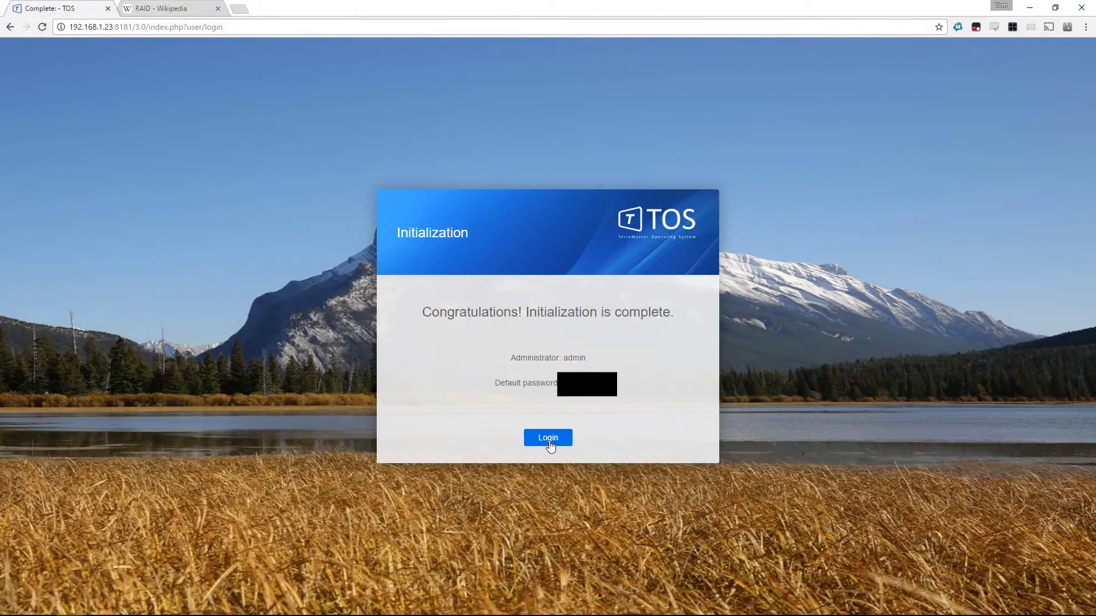
- Sign in to the TOS web interface with the administrator account
left_click(548, 439)
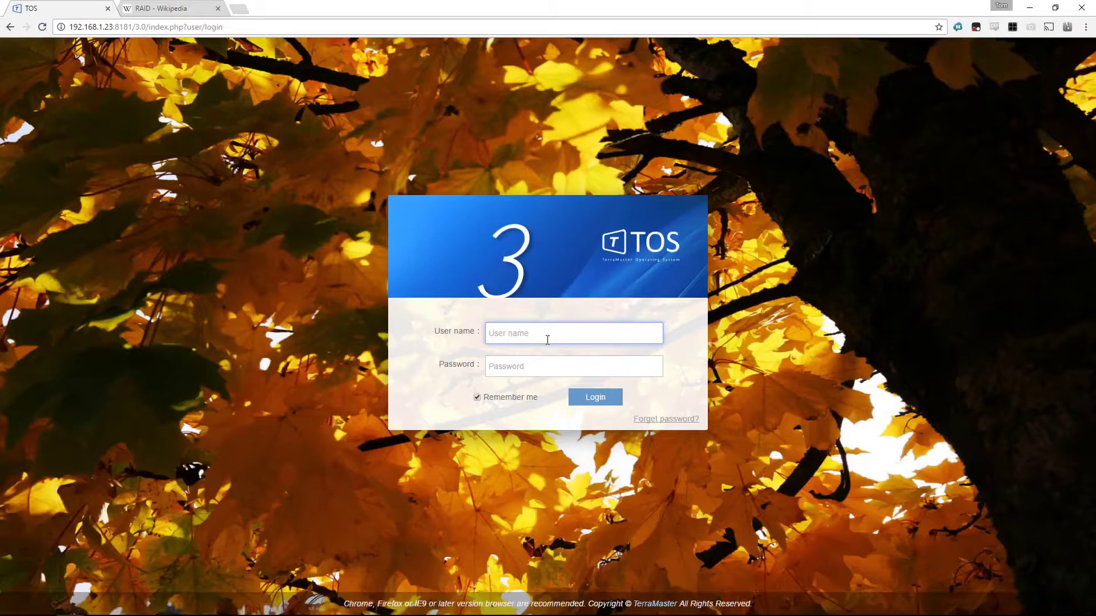
type("admin")
key("Tab")
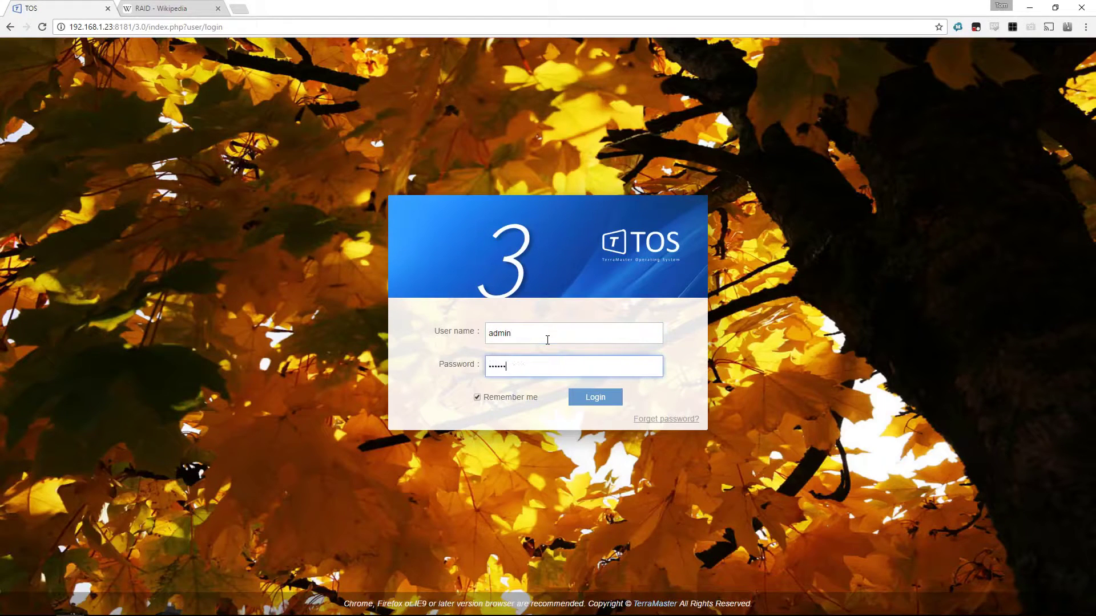
left_click(596, 400)
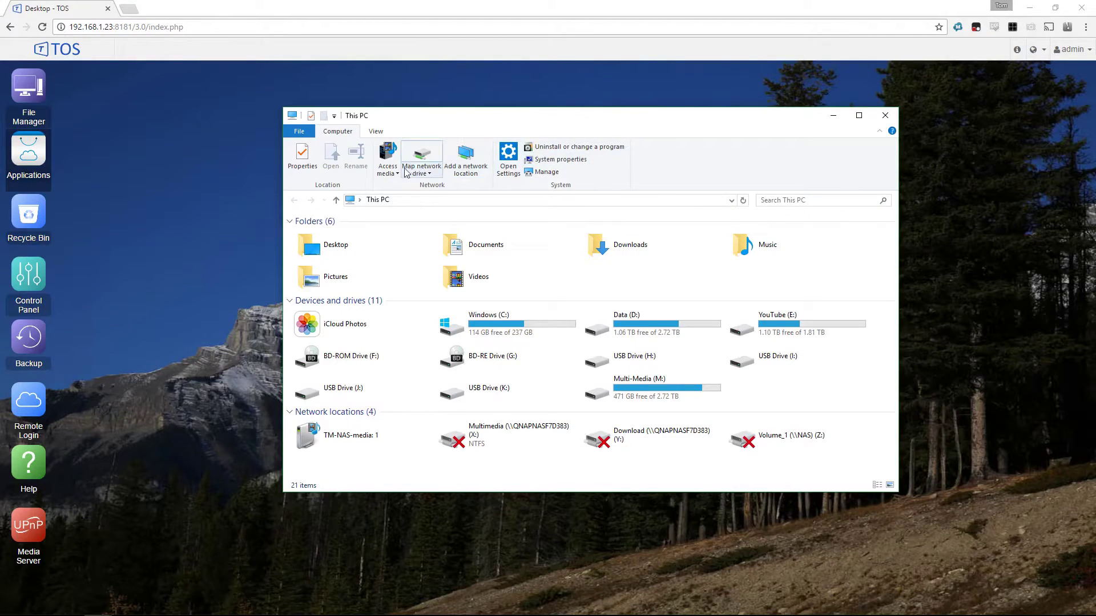
- Start mapping a network drive and authenticate to TM-NAS with the admin credentials
left_click(422, 160)
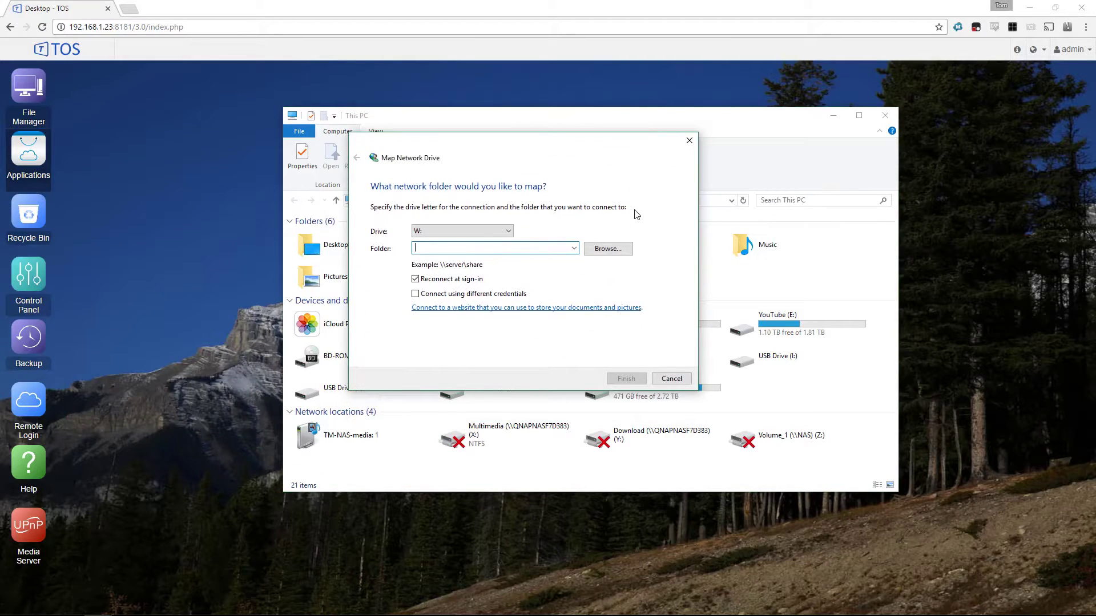
left_click(606, 249)
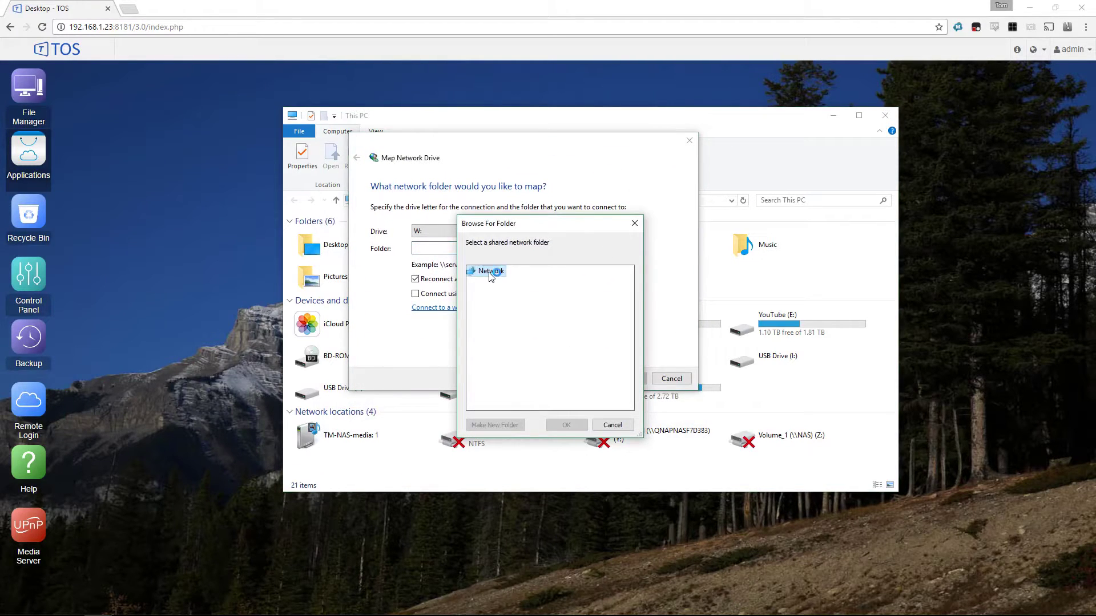
left_click_drag(522, 227, 495, 140)
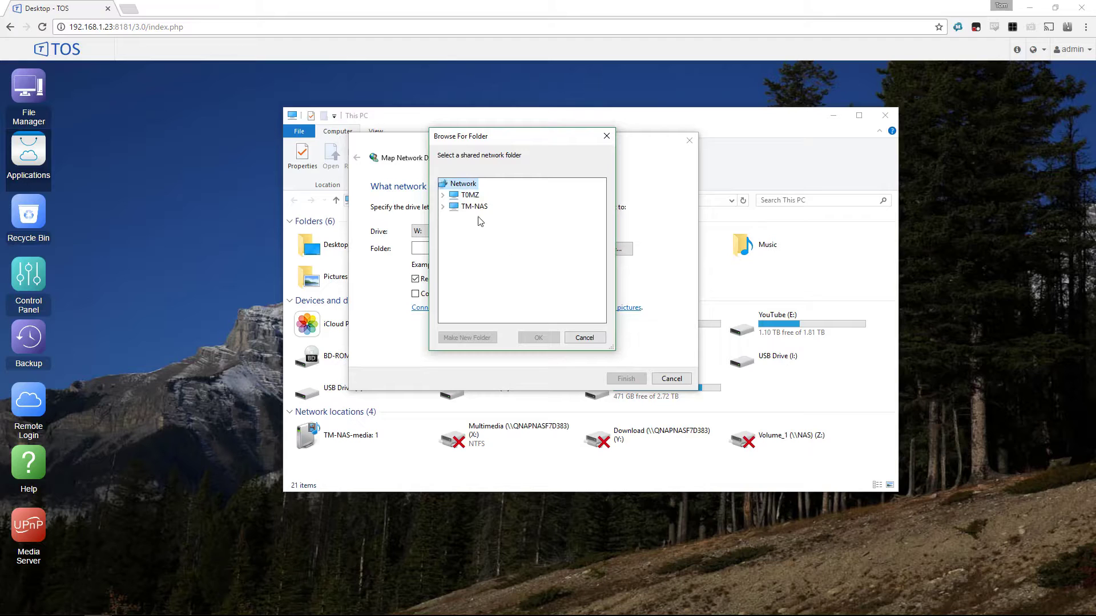
left_click(474, 206)
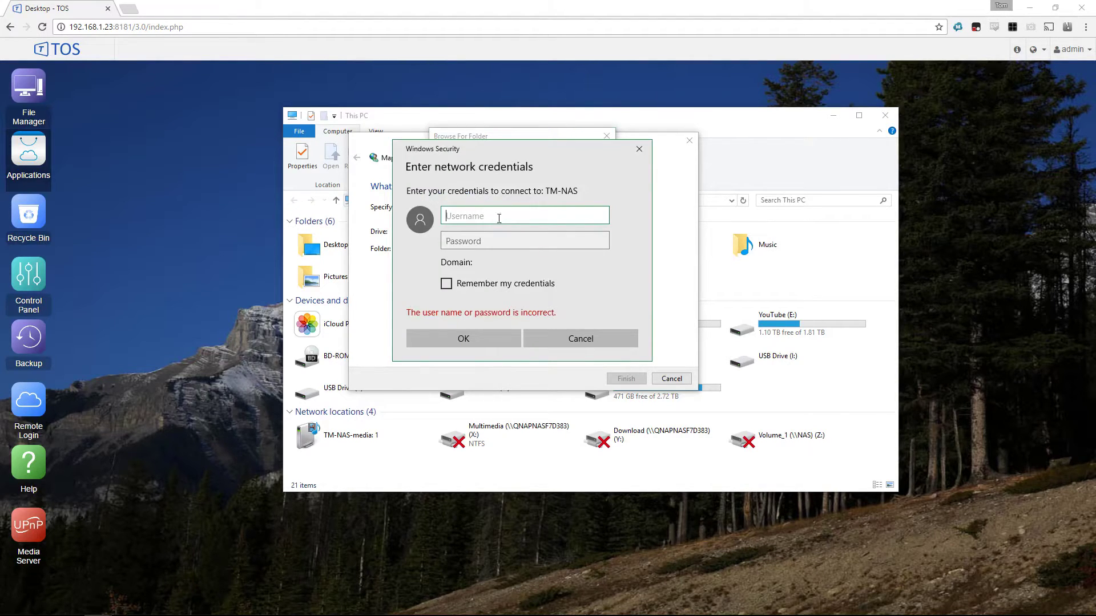
type("admin")
key("Tab")
type("admin")
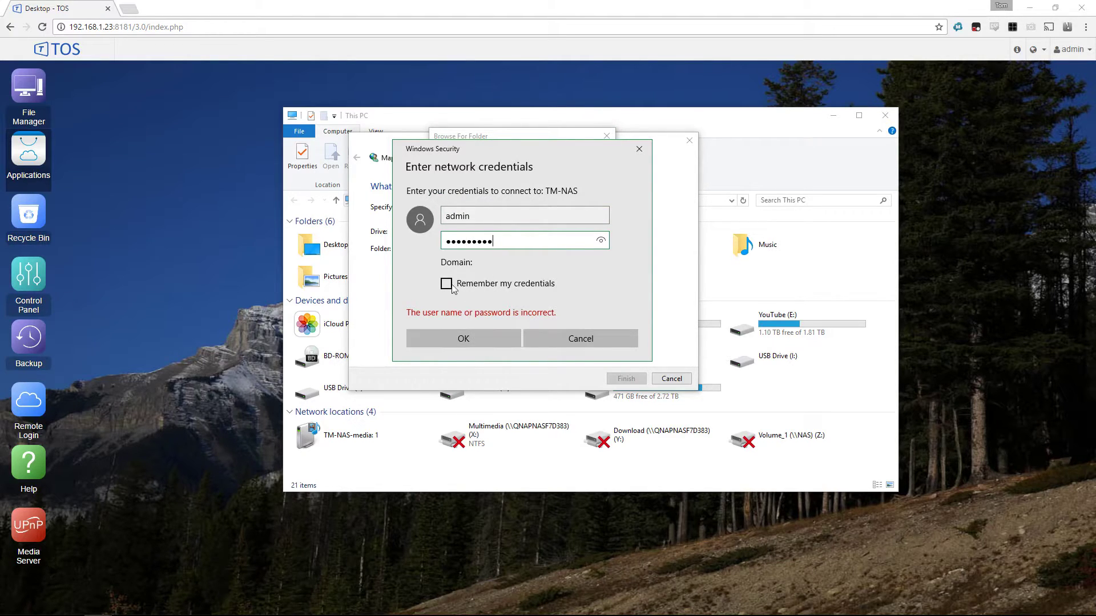
left_click(457, 338)
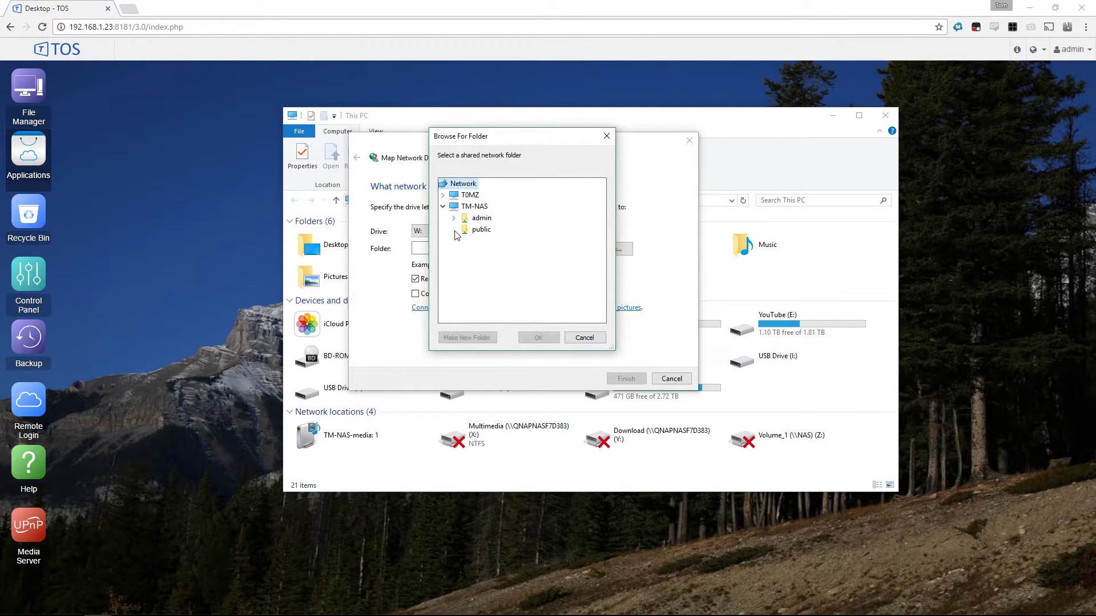
- Pick public > application > NAS on TM-NAS as the folder for drive W:
left_click(455, 231)
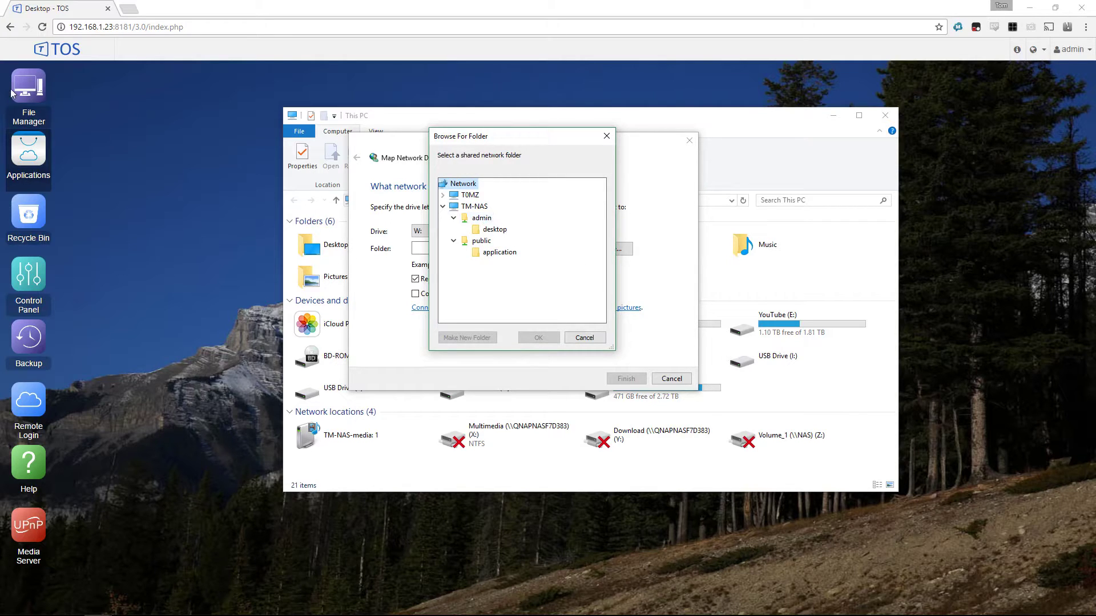
left_click(474, 210)
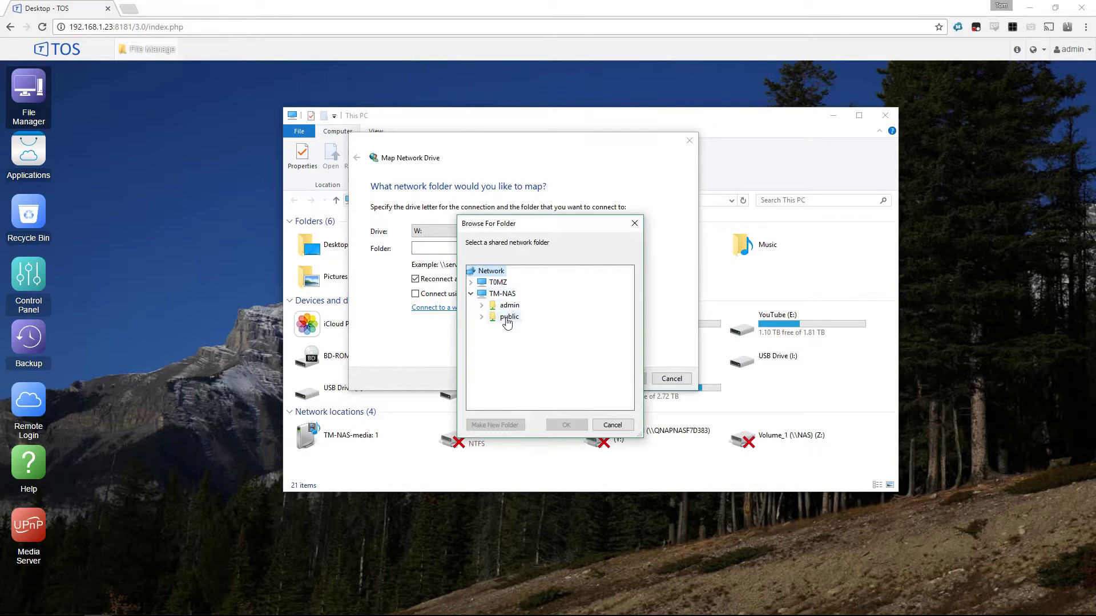
left_click(528, 340)
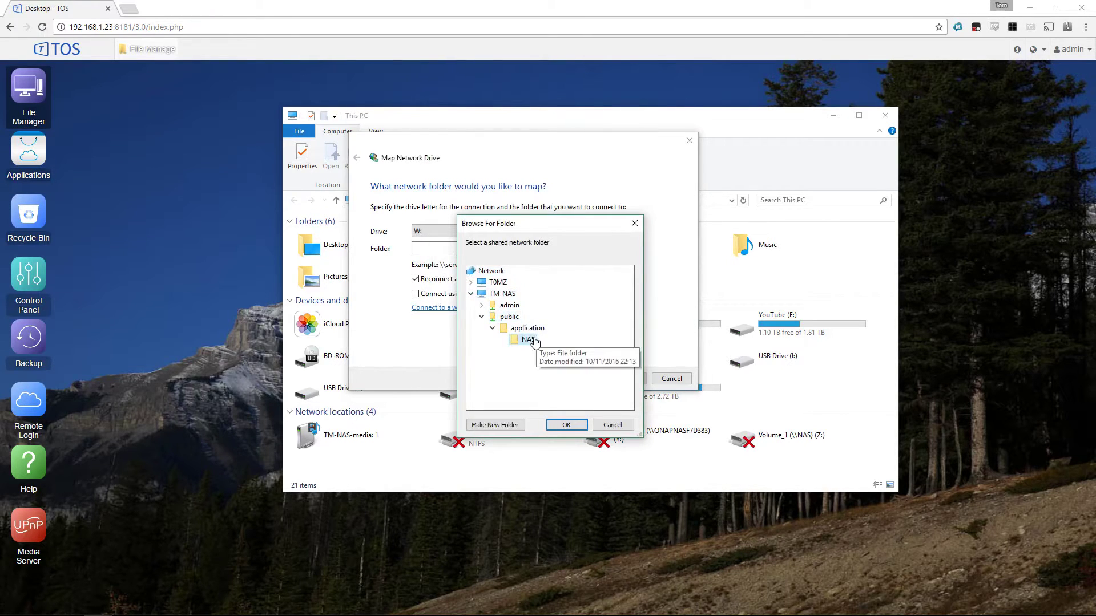
left_click(577, 425)
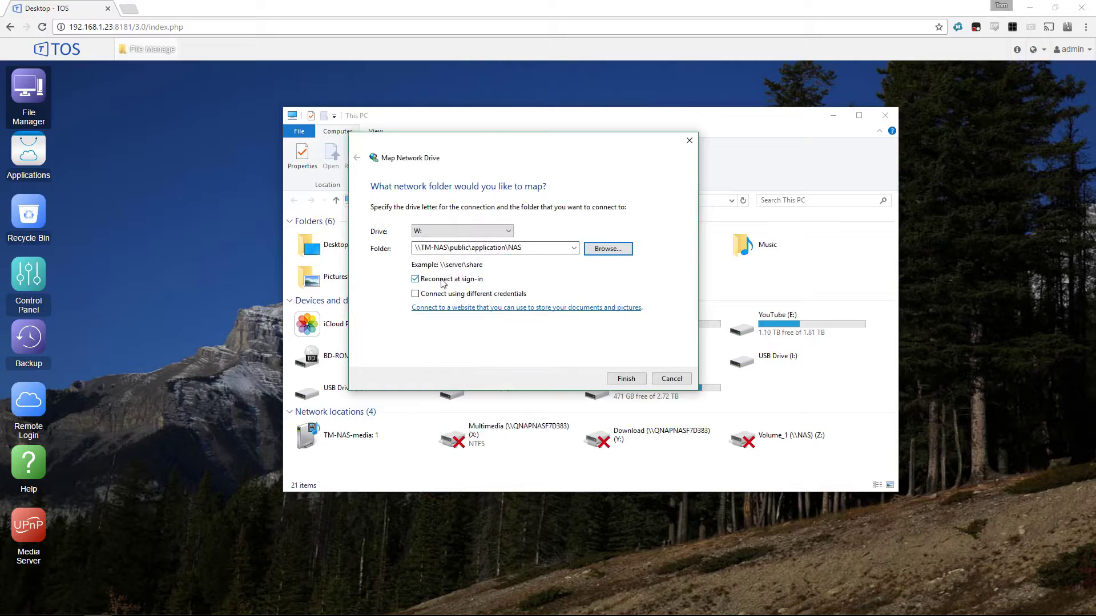
- Finish mapping drive W: and move the new NAS (W:) window aside
left_click(632, 378)
left_click_drag(614, 137, 728, 140)
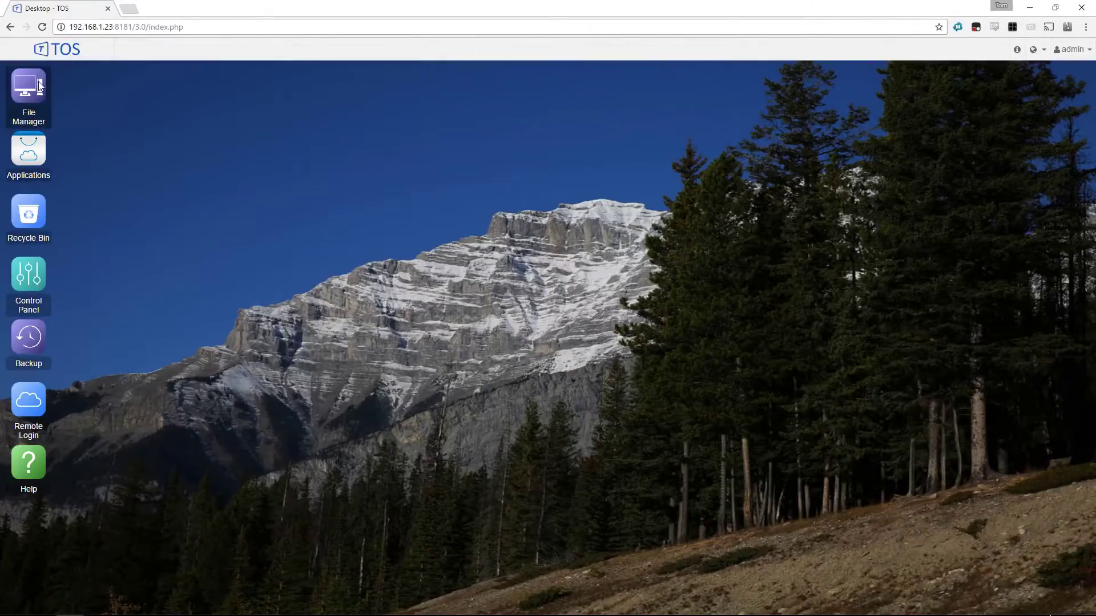
- Open File Manager, Recycle Bin and Control Panel from the desktop and arrange their windows
left_click(44, 93)
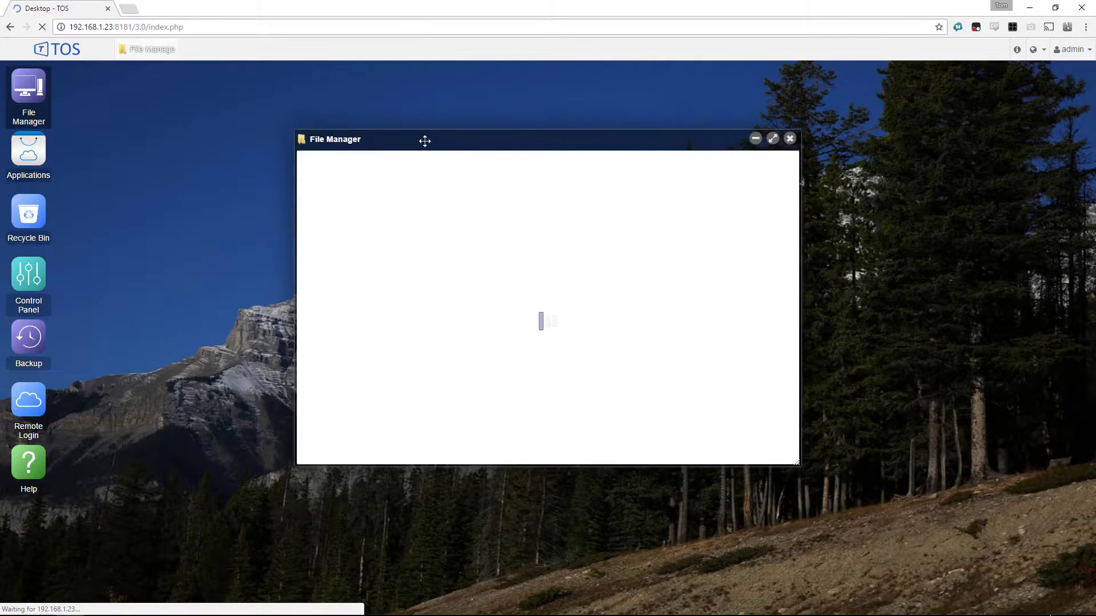
left_click_drag(423, 139, 700, 96)
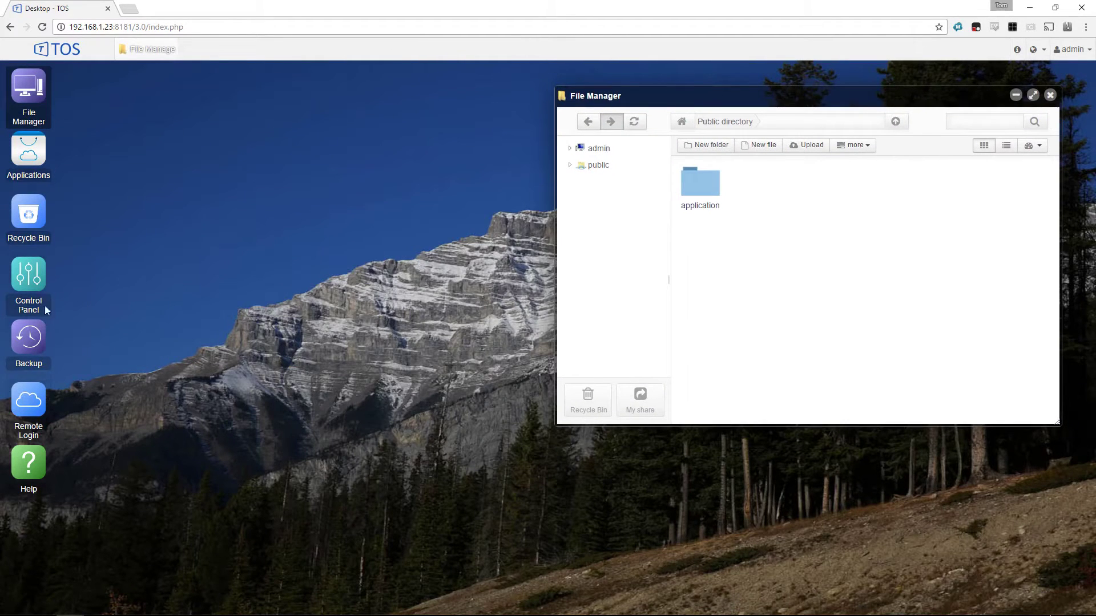
left_click(44, 215)
left_click_drag(482, 139, 228, 304)
left_click(29, 274)
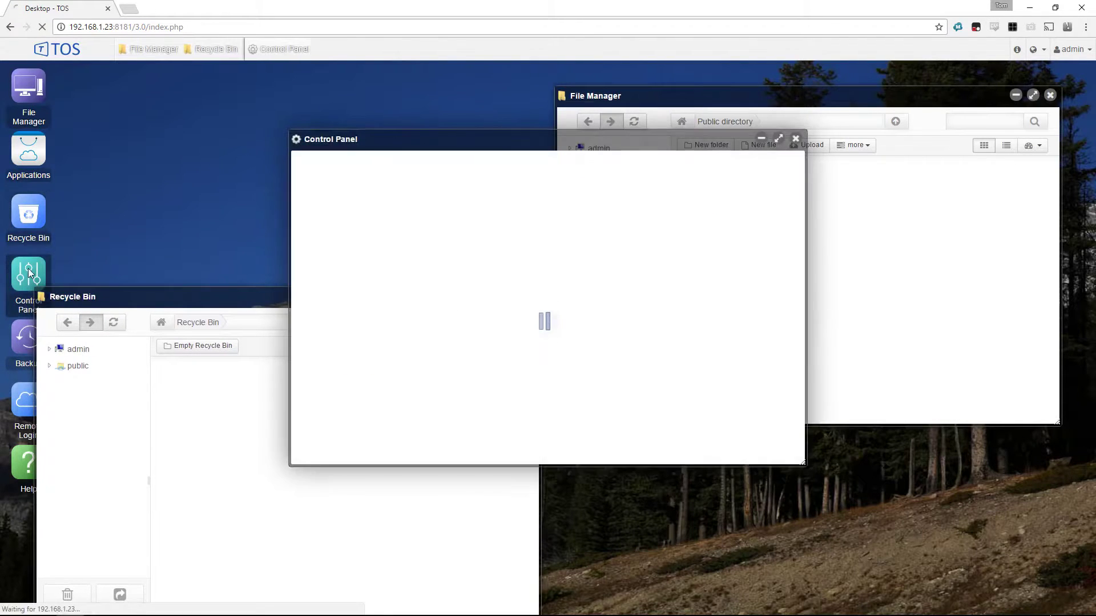
left_click_drag(428, 142, 165, 113)
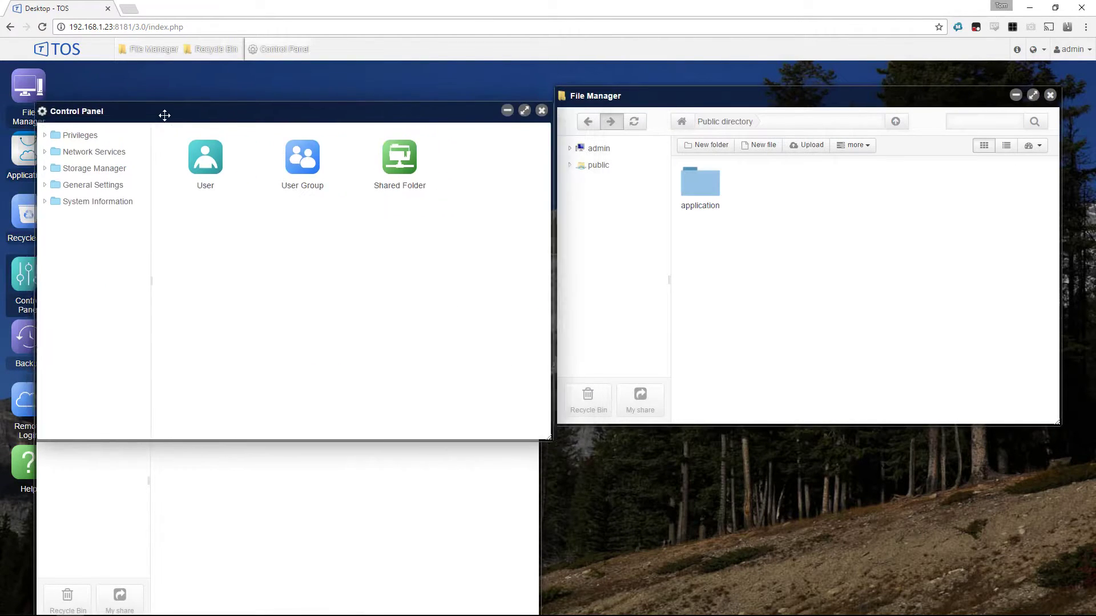
- Open the application folder, close File Manager and move Control Panel to the right
double_click(703, 193)
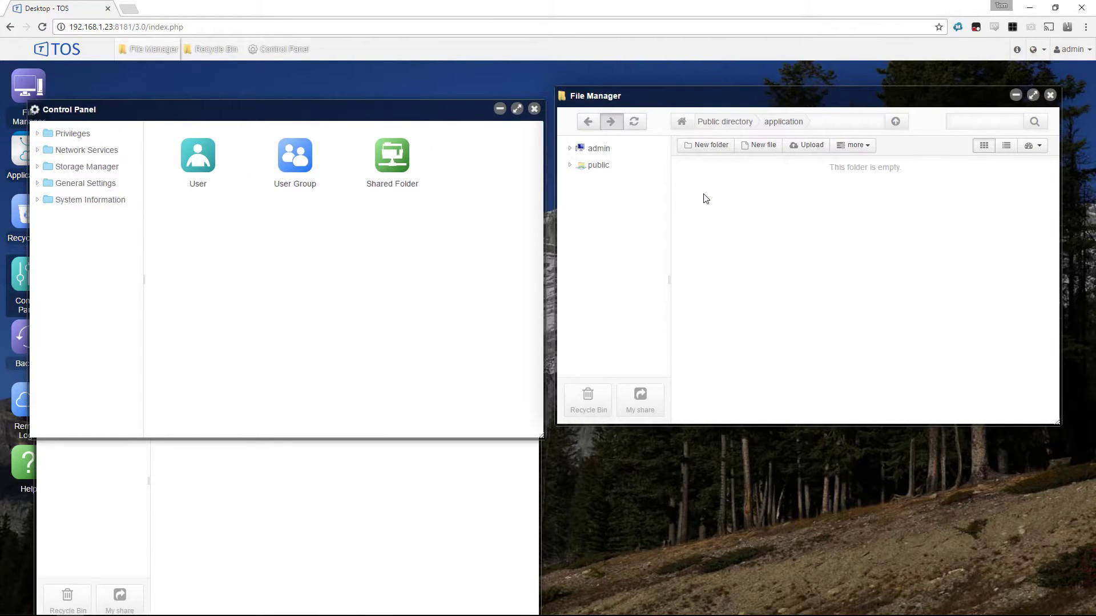
left_click(1050, 96)
left_click_drag(432, 104, 903, 111)
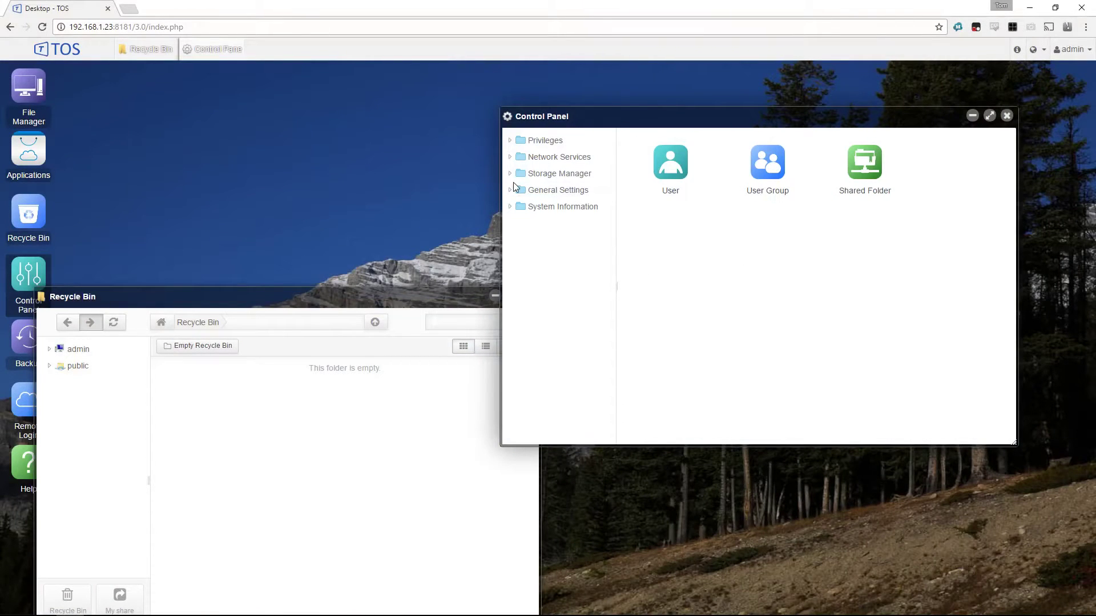
- In Control Panel, review General Settings and the NAS hardware information under System Information
left_click(561, 193)
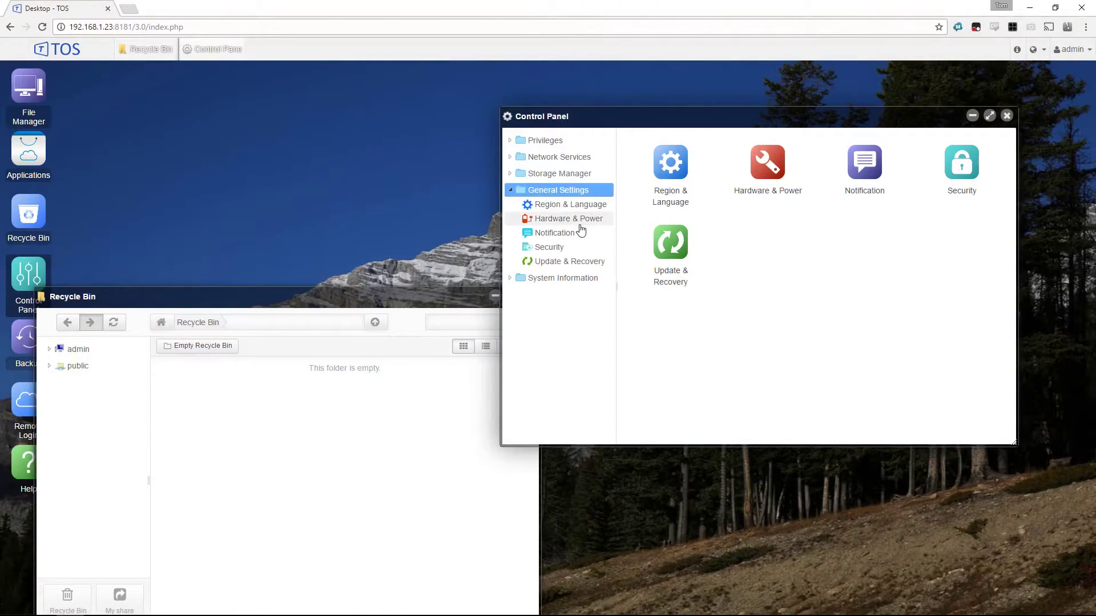
left_click(561, 279)
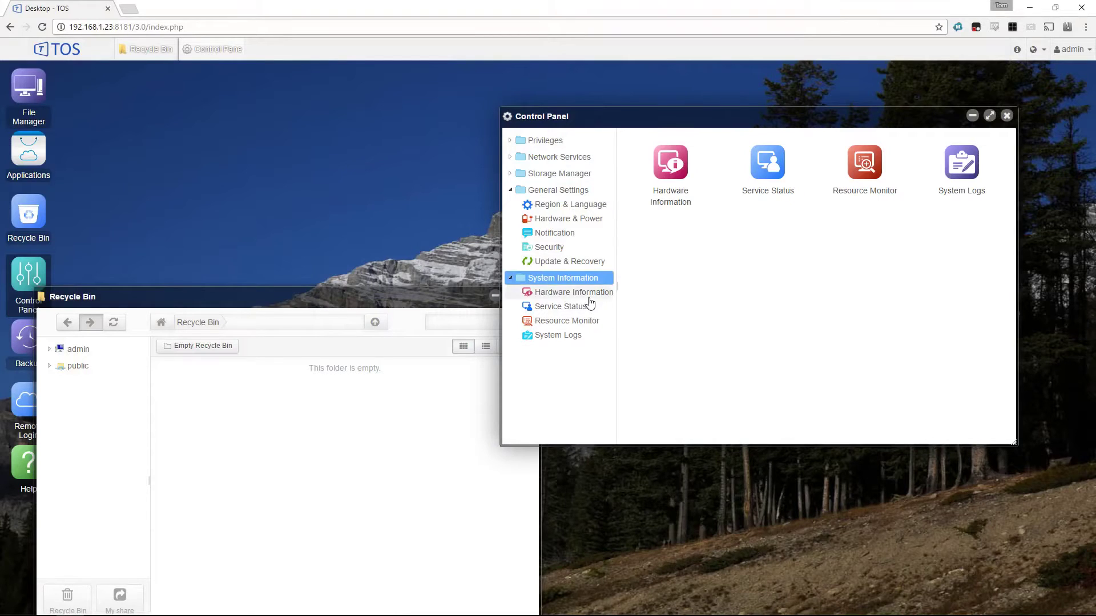
left_click(584, 293)
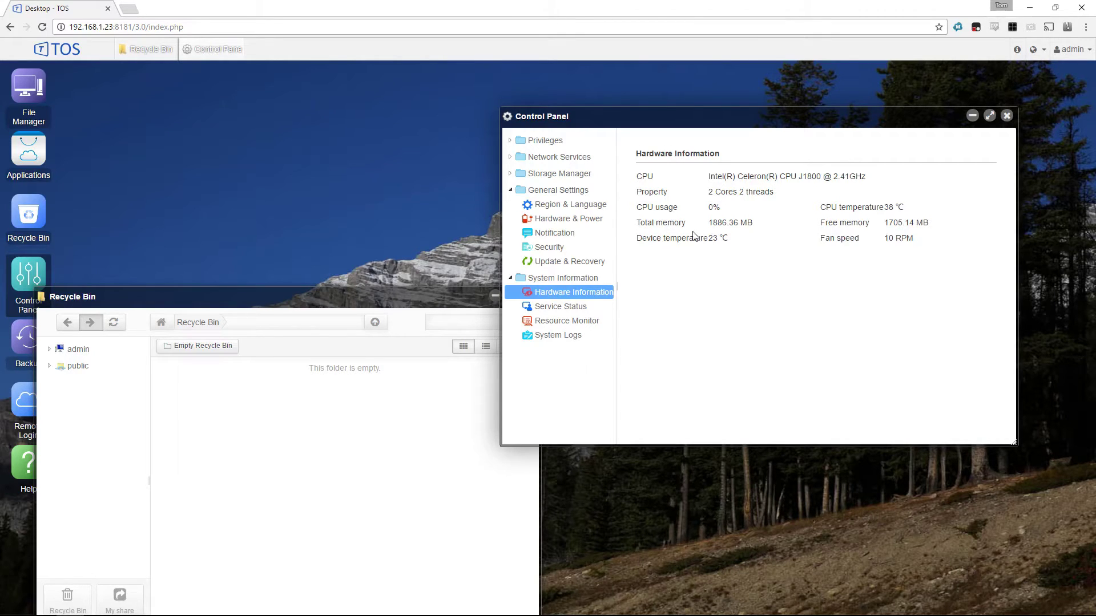
- Check the general network settings, network interface status and Wi-Fi settings under Network Services
left_click(560, 159)
left_click(588, 175)
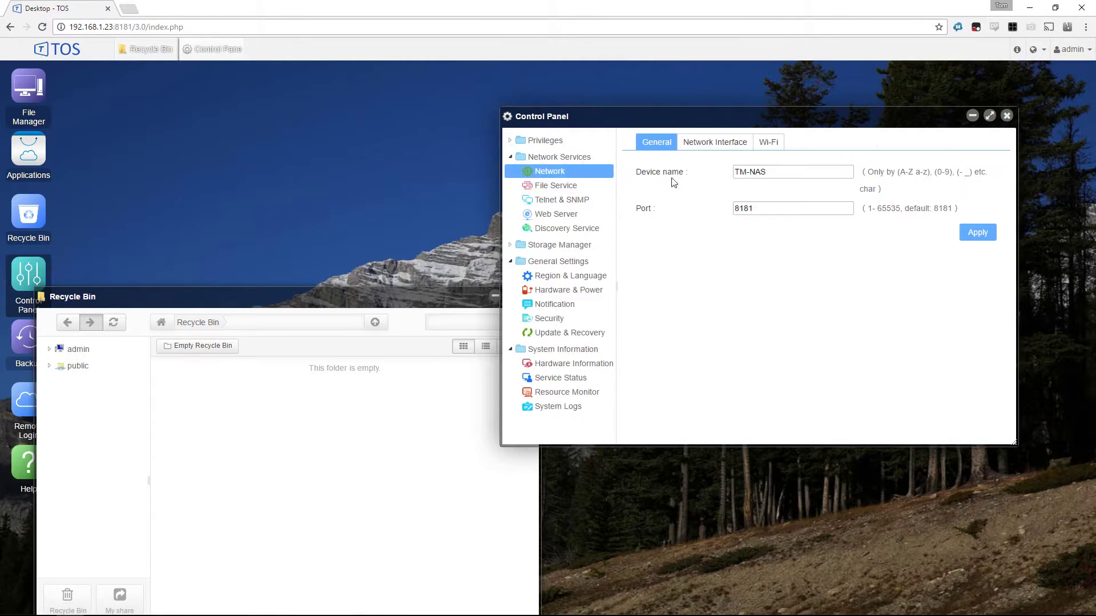
left_click(714, 143)
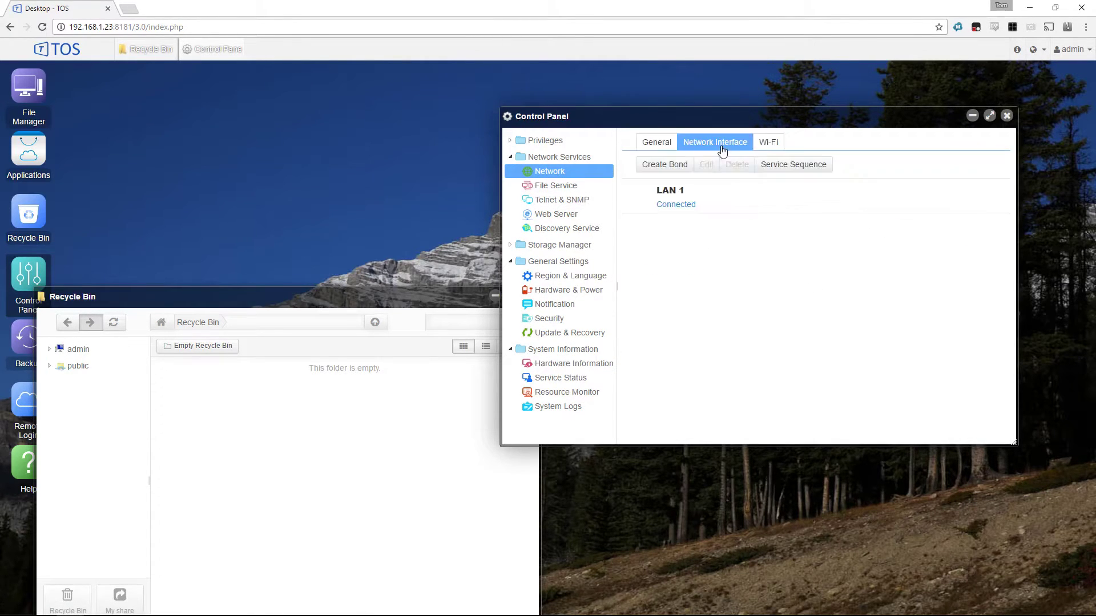
left_click(780, 148)
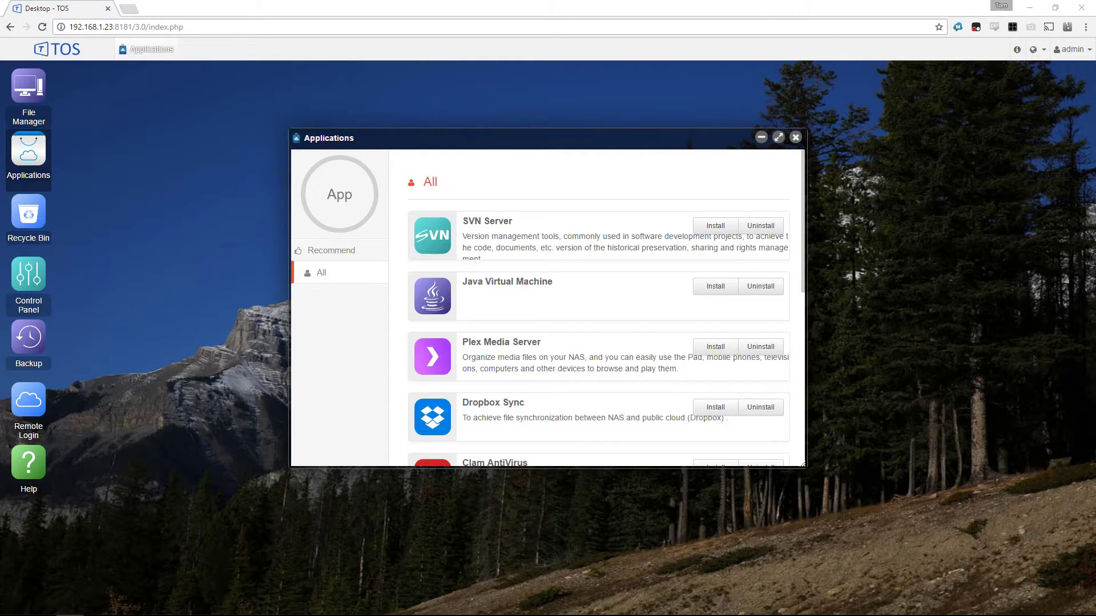
- Browse the Applications catalogue and switch to the Recommend list
scroll(581, 290, "down", 1)
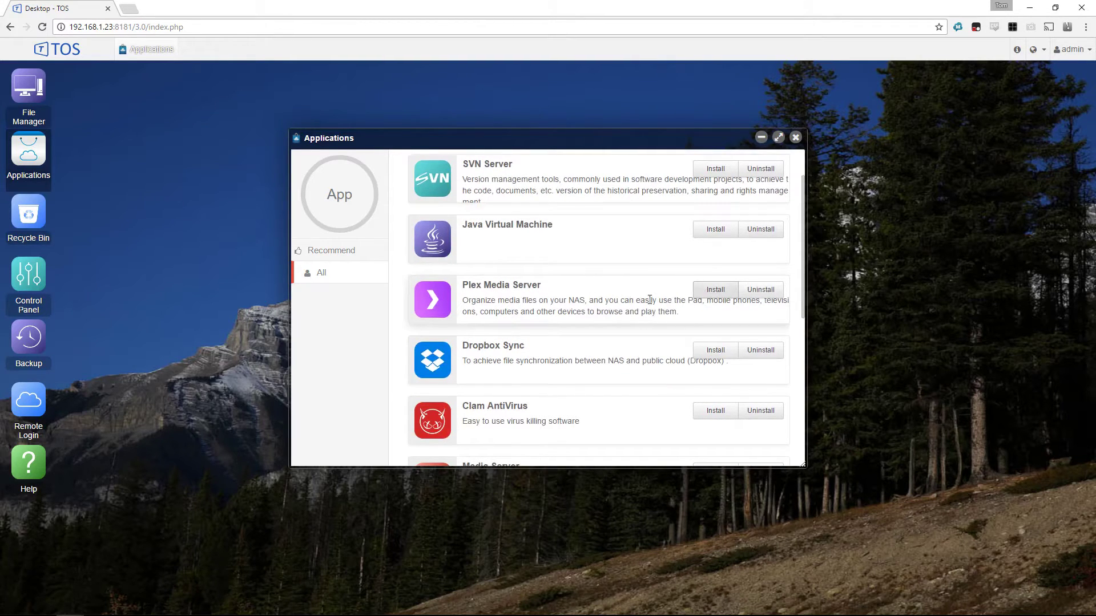
scroll(650, 299, "down", 3)
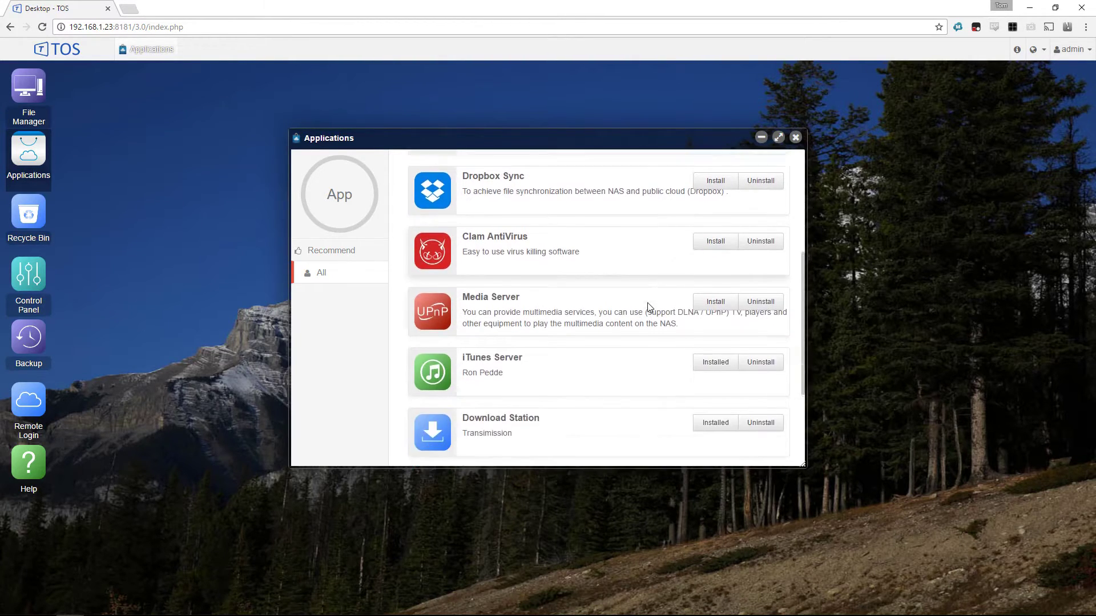
scroll(649, 308, "down", 2)
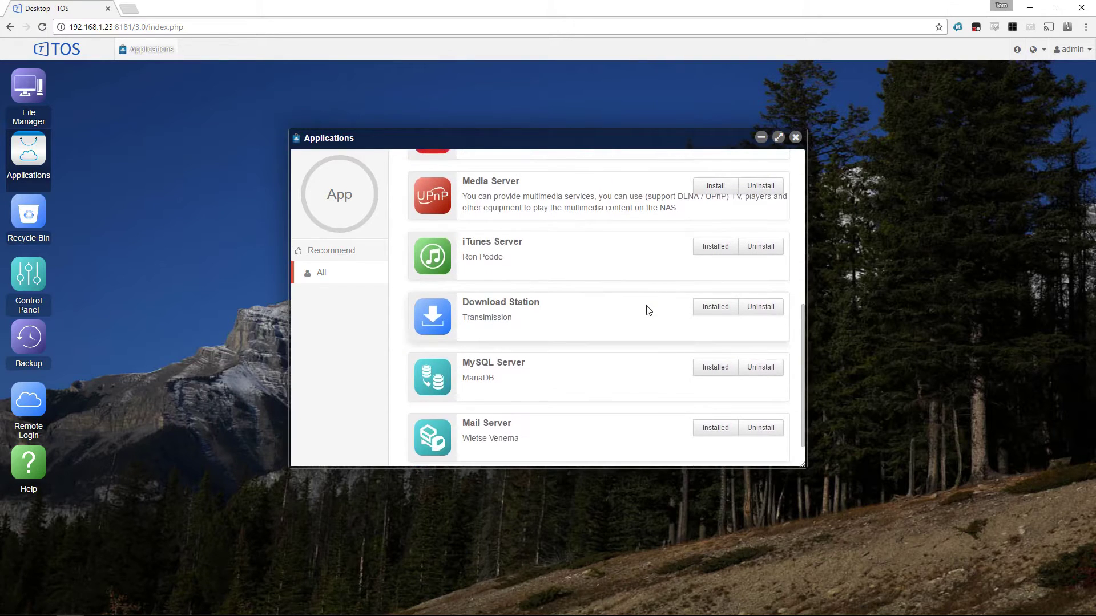
scroll(648, 310, "down", 1)
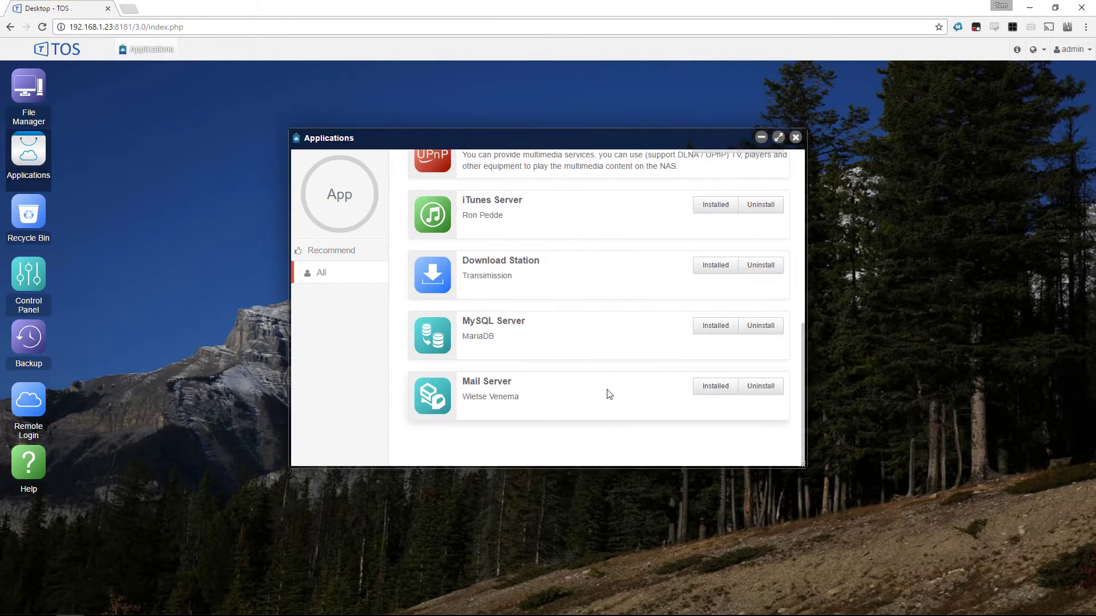
scroll(605, 391, "up", 6)
left_click(342, 250)
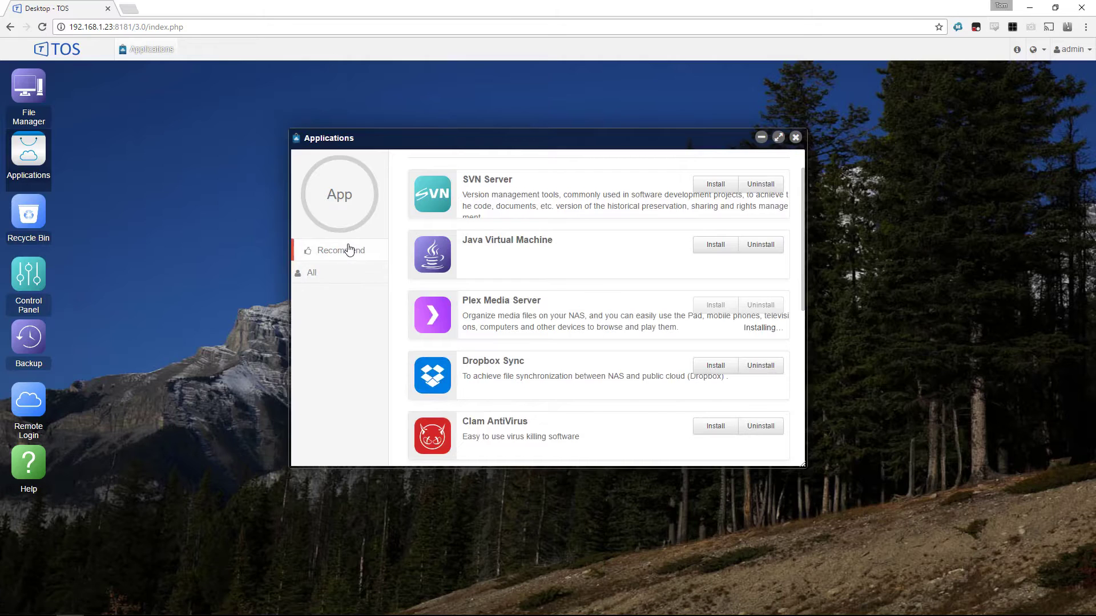
- Install Media Server from the recommended applications and check the install status
scroll(580, 263, "down", 2)
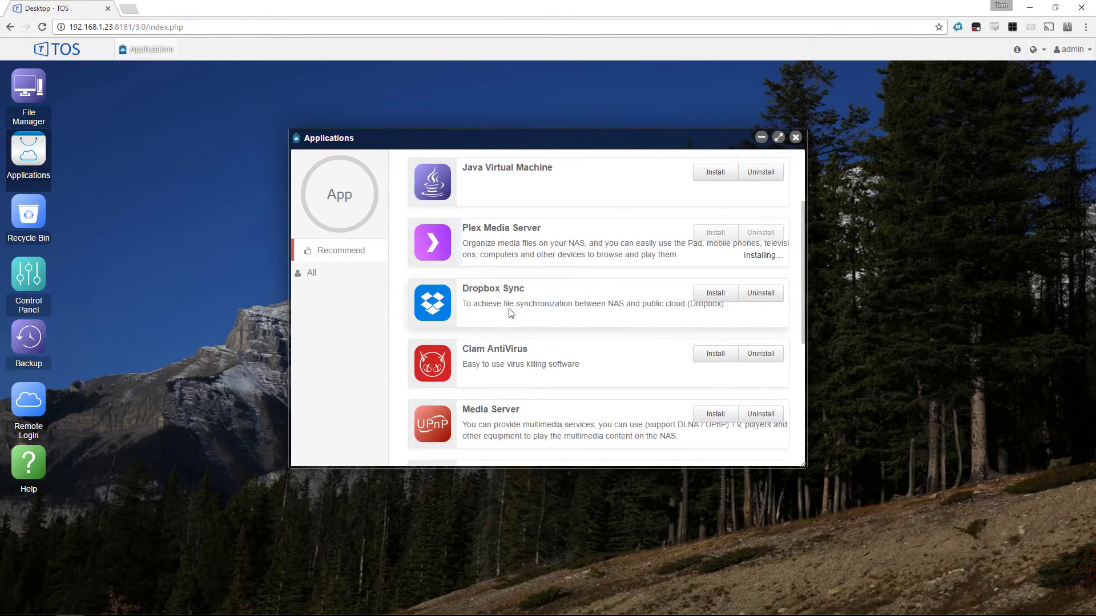
scroll(540, 303, "down", 1)
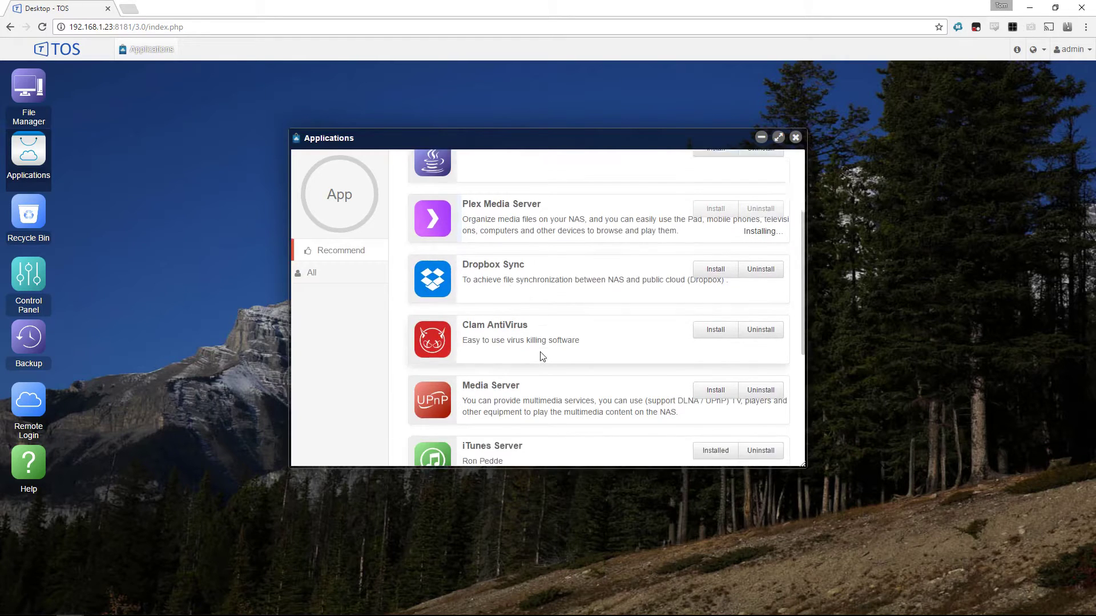
scroll(573, 309, "down", 1)
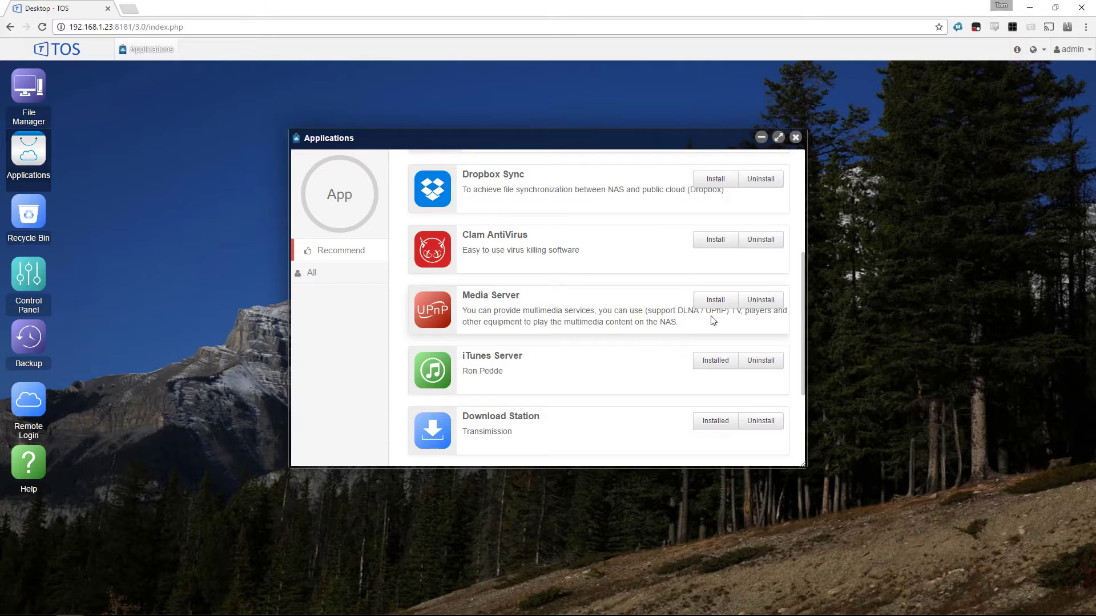
left_click(713, 302)
scroll(624, 333, "down", 1)
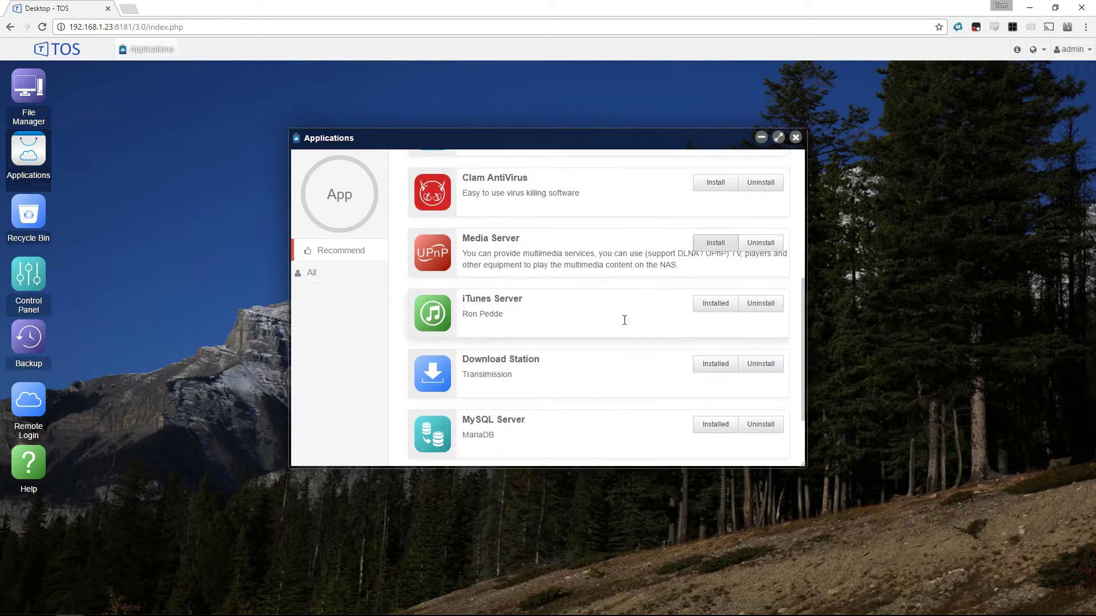
scroll(625, 321, "down", 2)
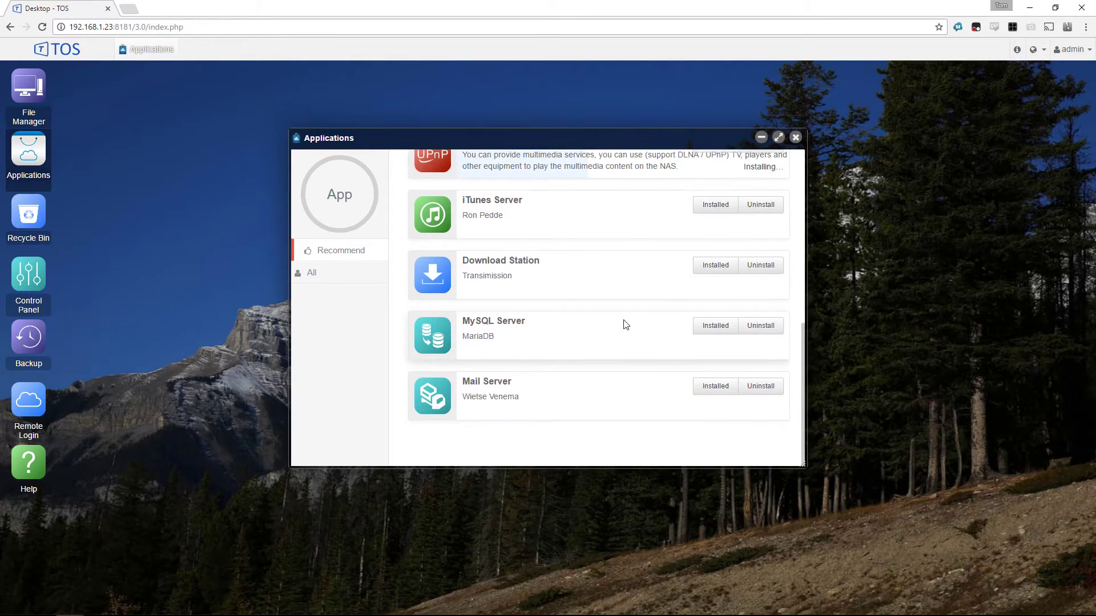
scroll(611, 328, "up", 7)
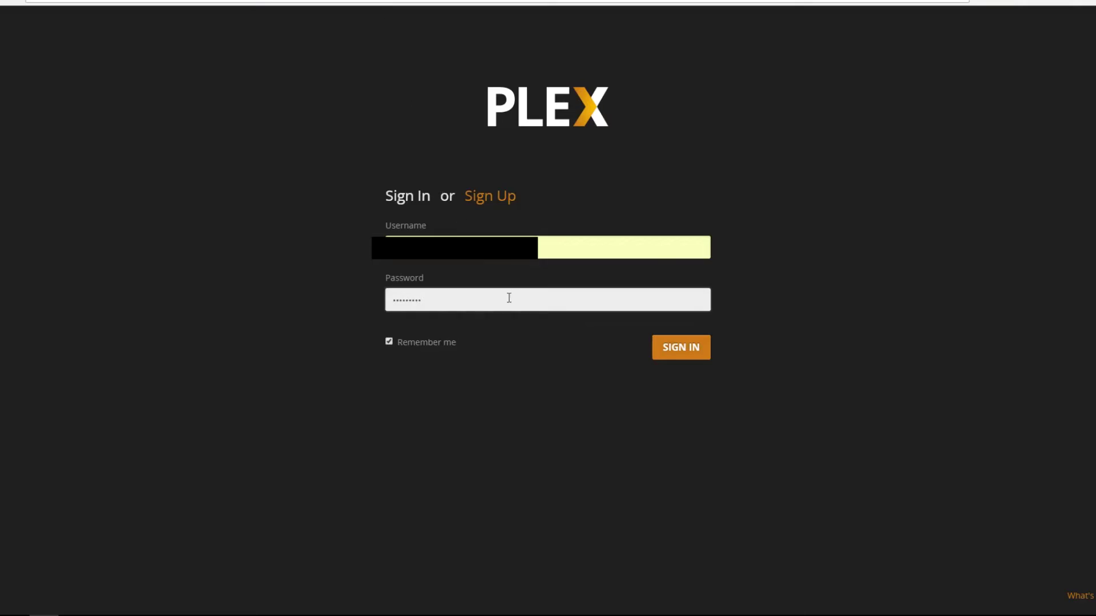
- Sign in to Plex, dismiss the intro, name the server TM-NAS and continue to Media Library
left_click(679, 349)
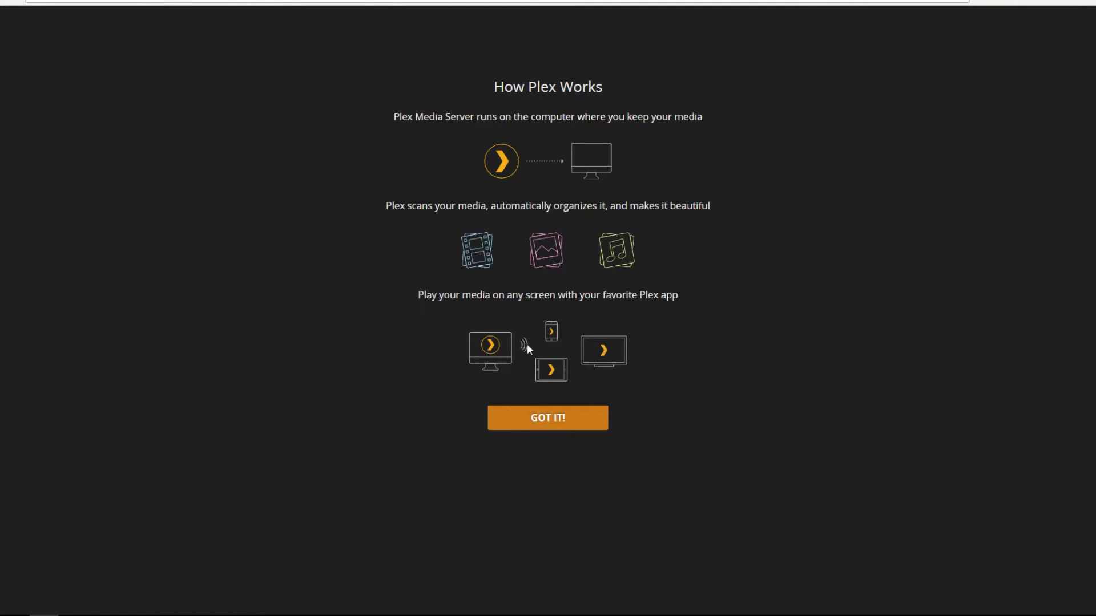
left_click(548, 419)
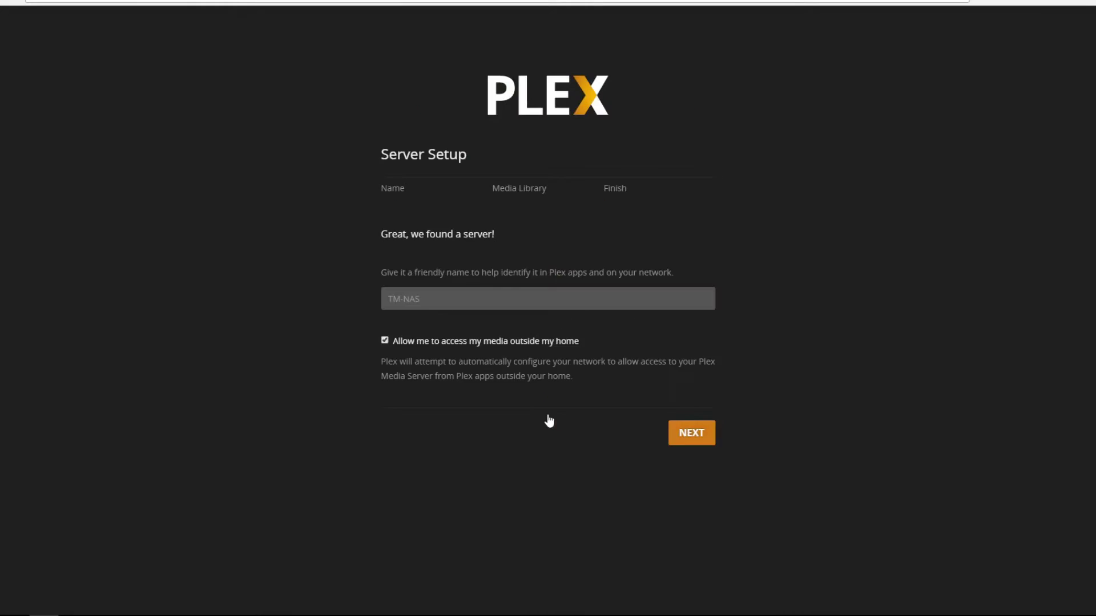
left_click_drag(395, 234, 489, 252)
left_click(454, 304)
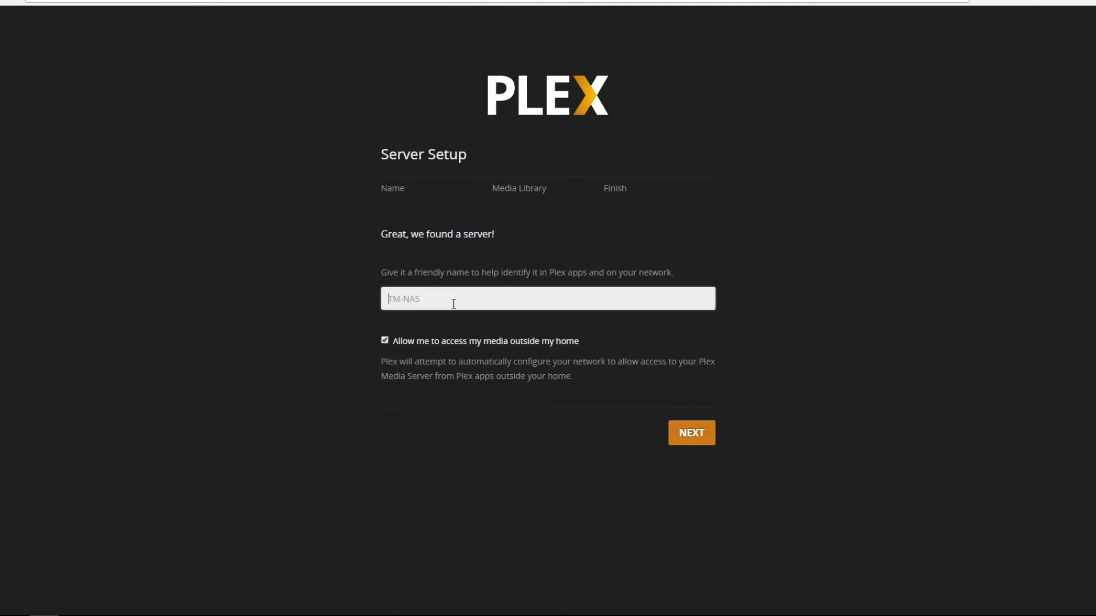
type("TM-NAS")
left_click_drag(530, 361, 582, 380)
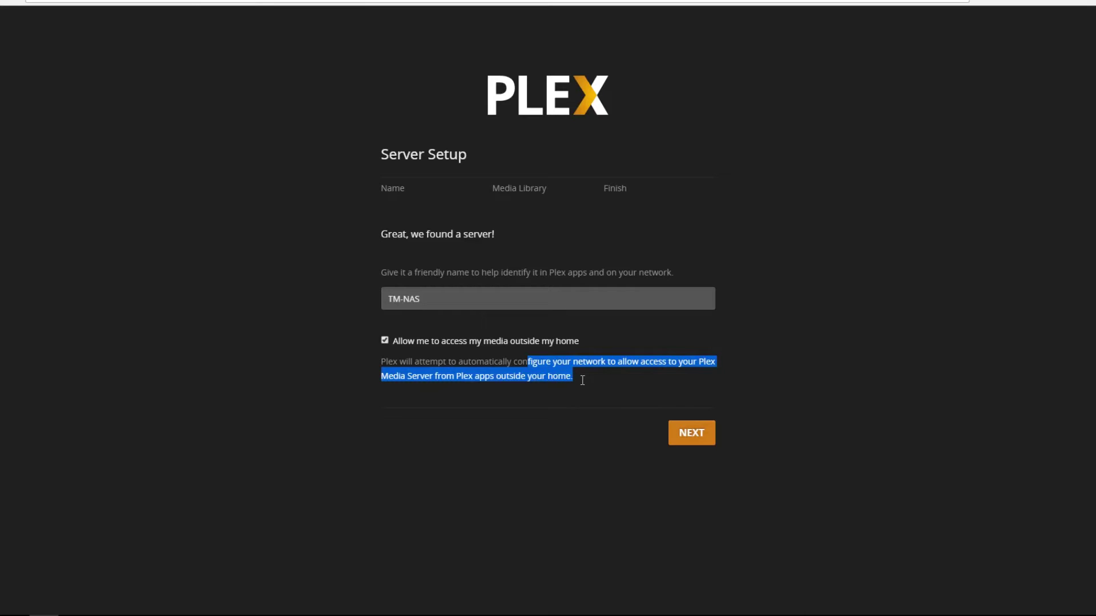
left_click(695, 434)
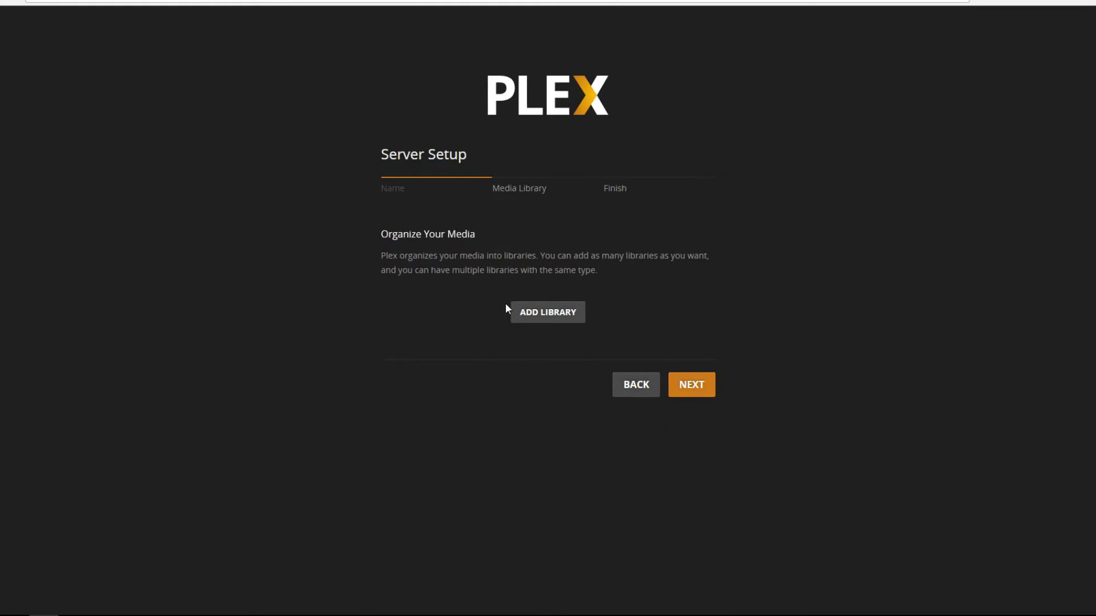
- Start a new Movies library and browse to a media folder on the md0 volume
left_click(532, 312)
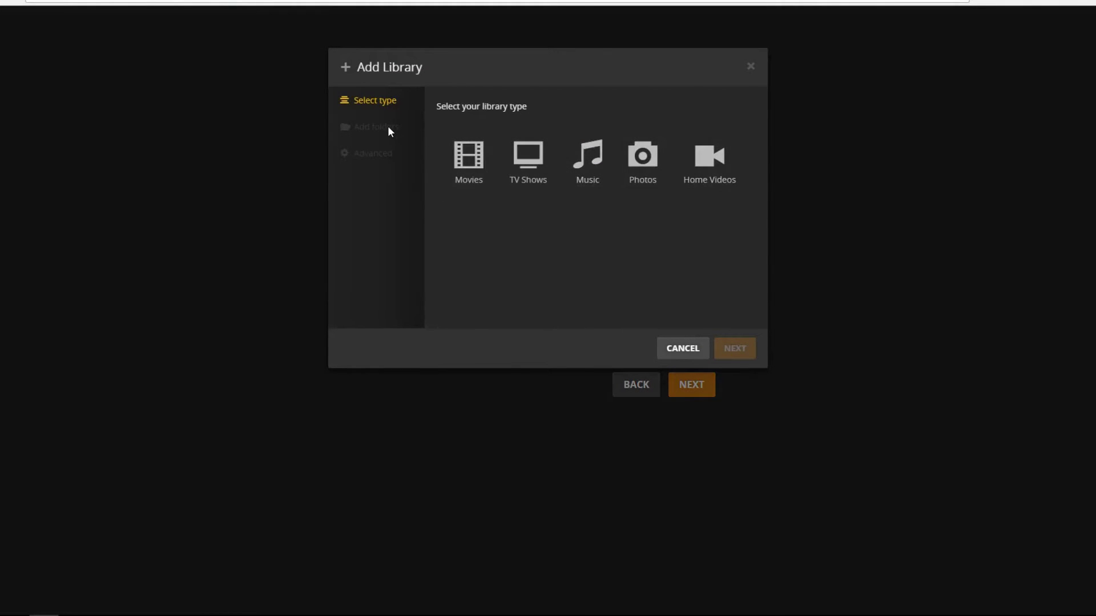
left_click(468, 160)
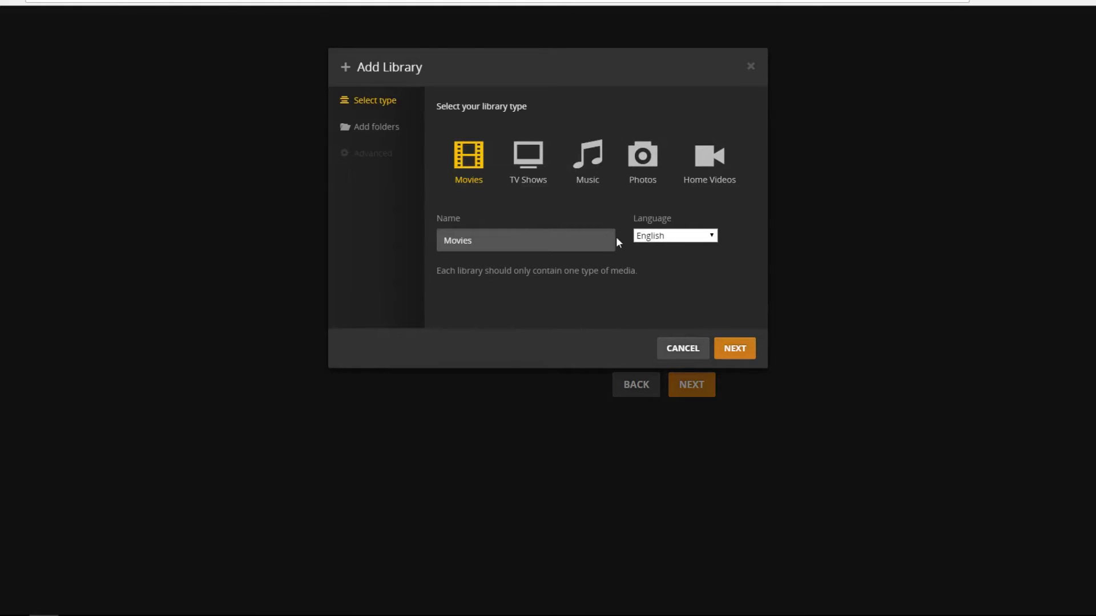
left_click(735, 349)
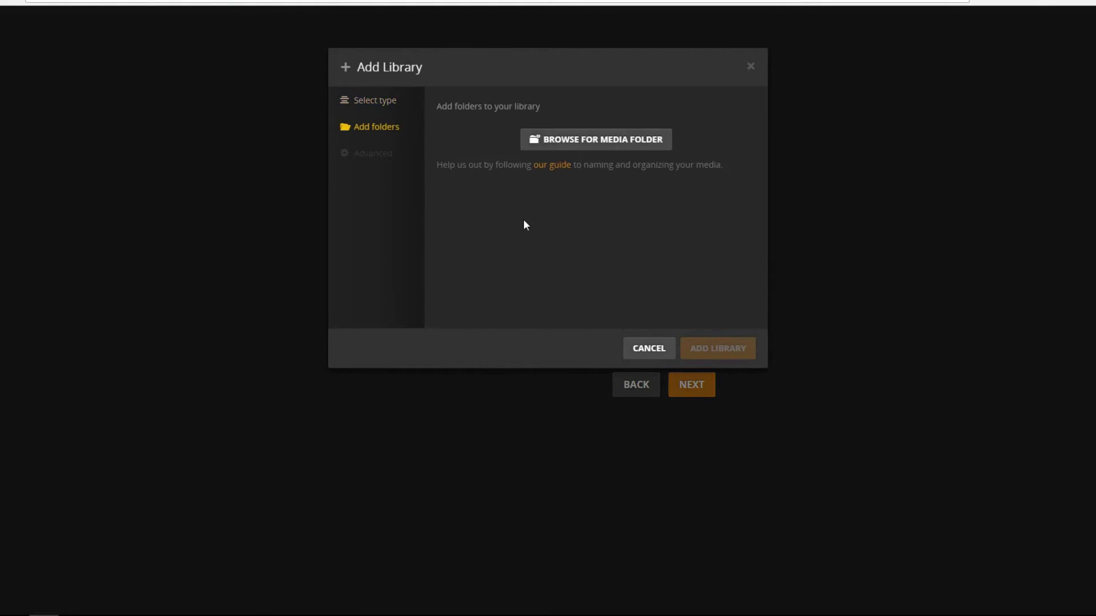
left_click(603, 147)
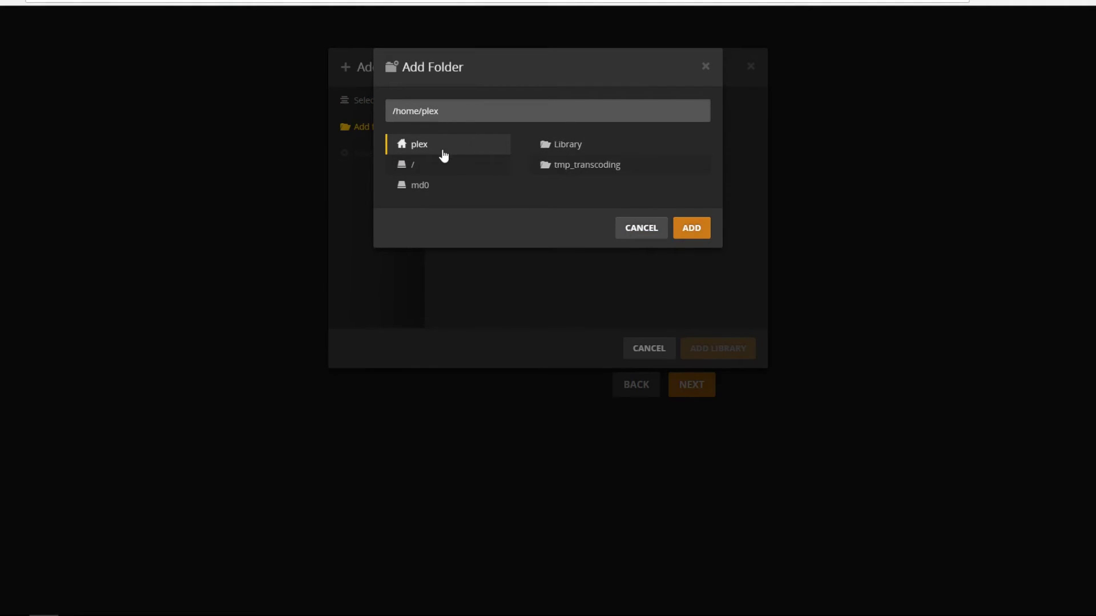
left_click(438, 171)
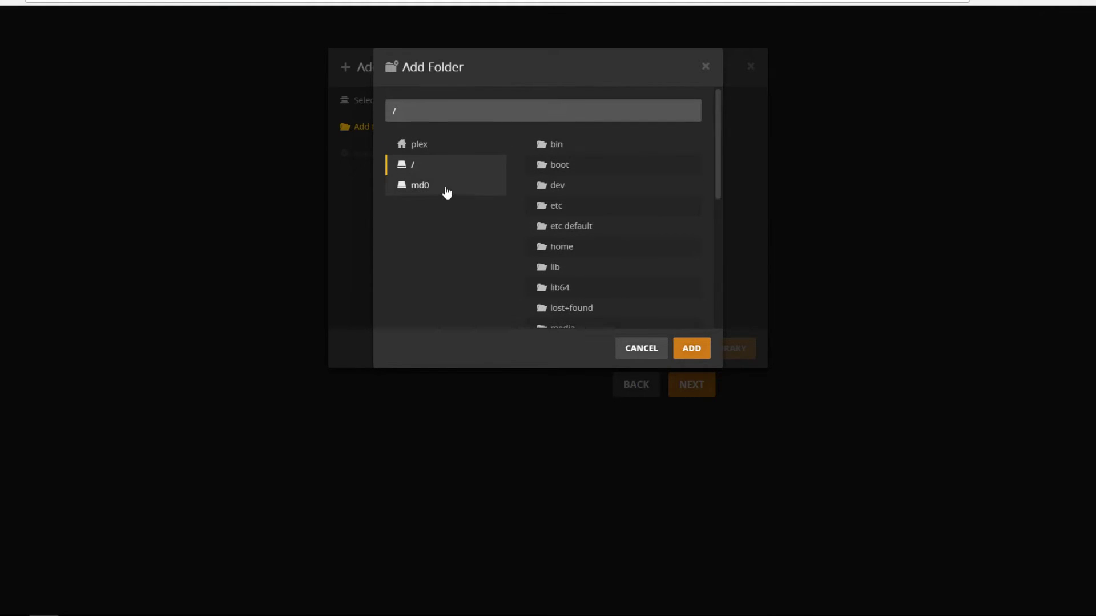
left_click(446, 192)
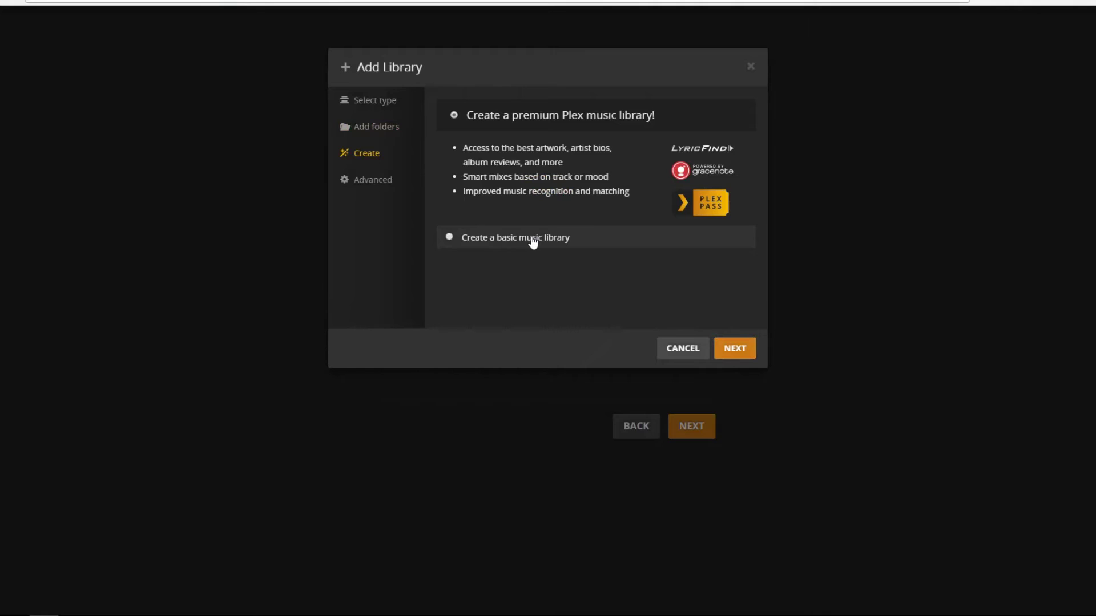
- Create the library with default advanced options and advance setup to the Finish step
left_click(738, 350)
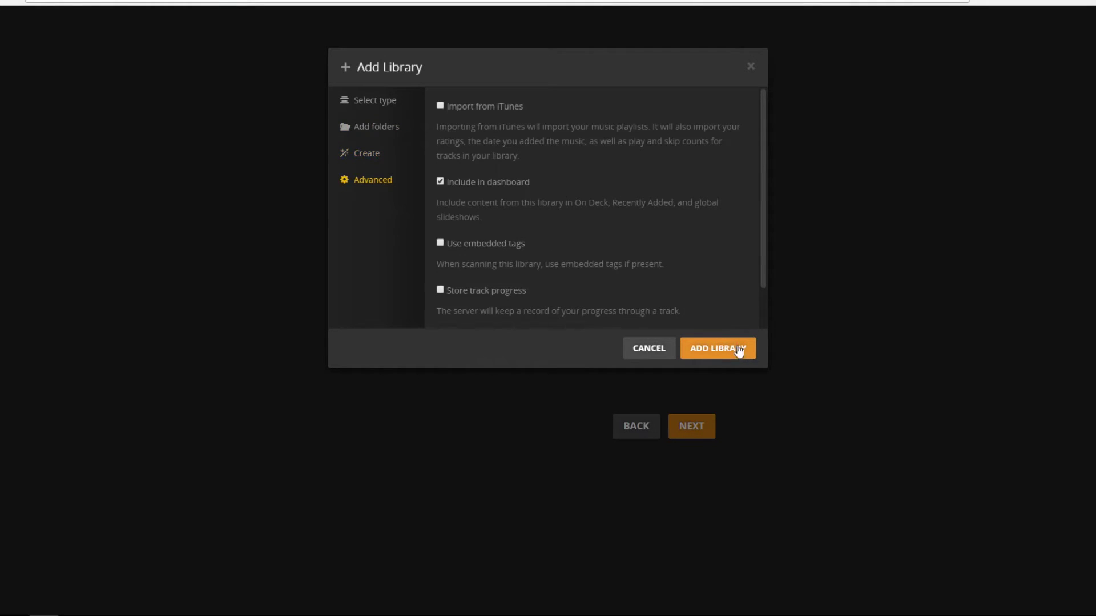
scroll(540, 187, "down", 2)
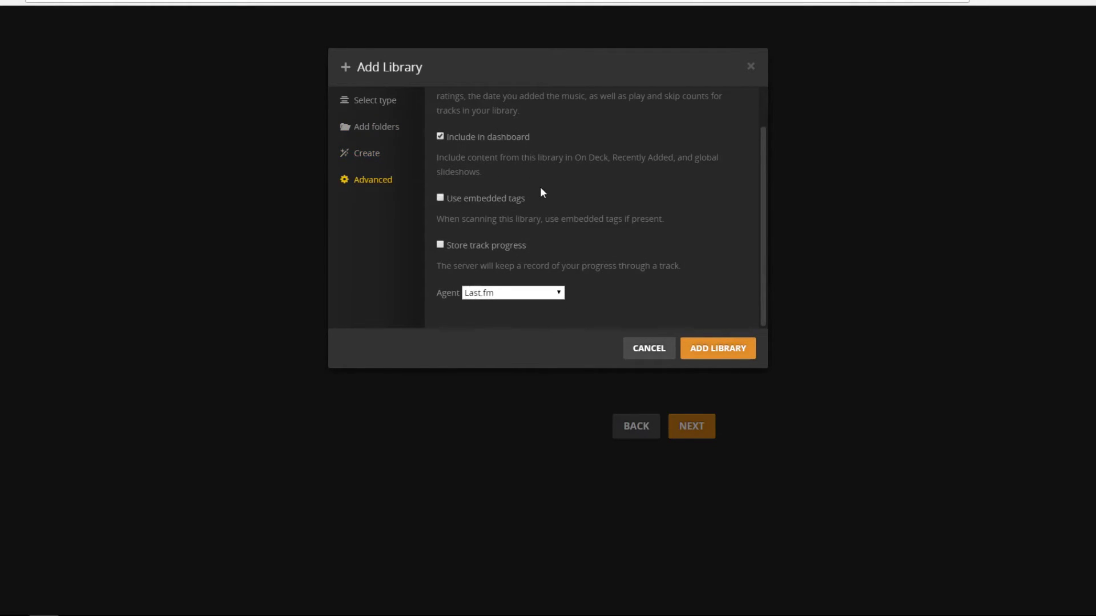
left_click(734, 353)
left_click(692, 424)
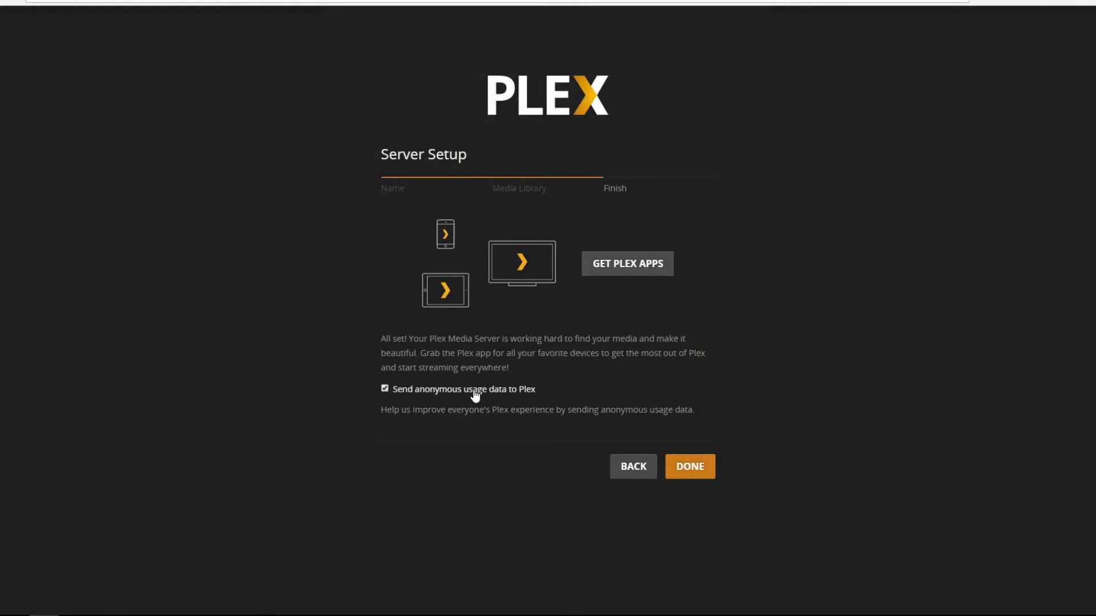
- View Plex's app download page and supported platforms, then turn off anonymous usage data sharing
left_click(647, 266)
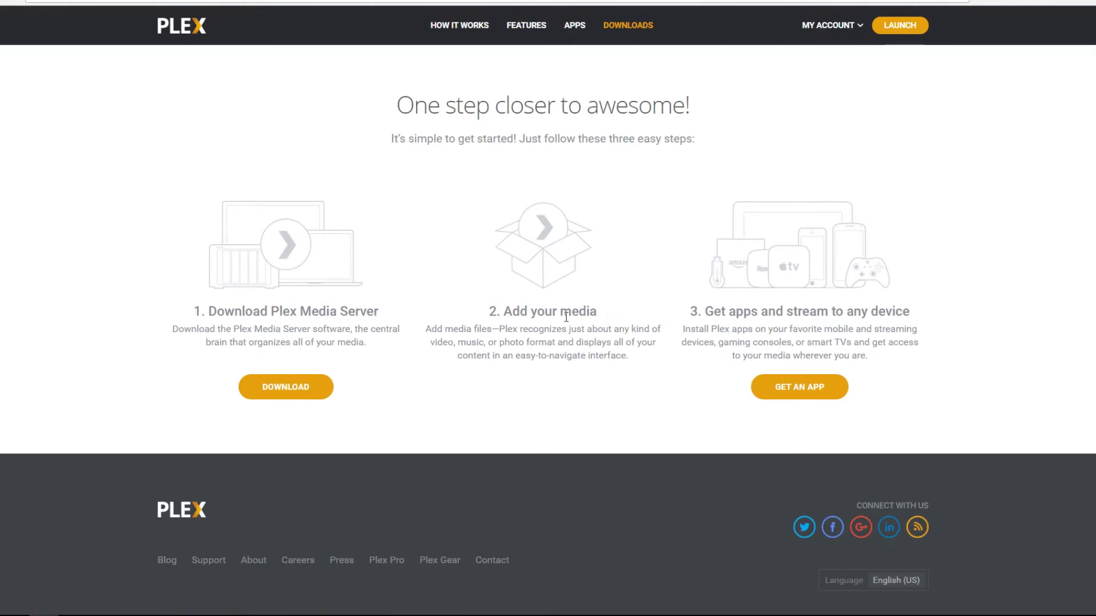
left_click(800, 386)
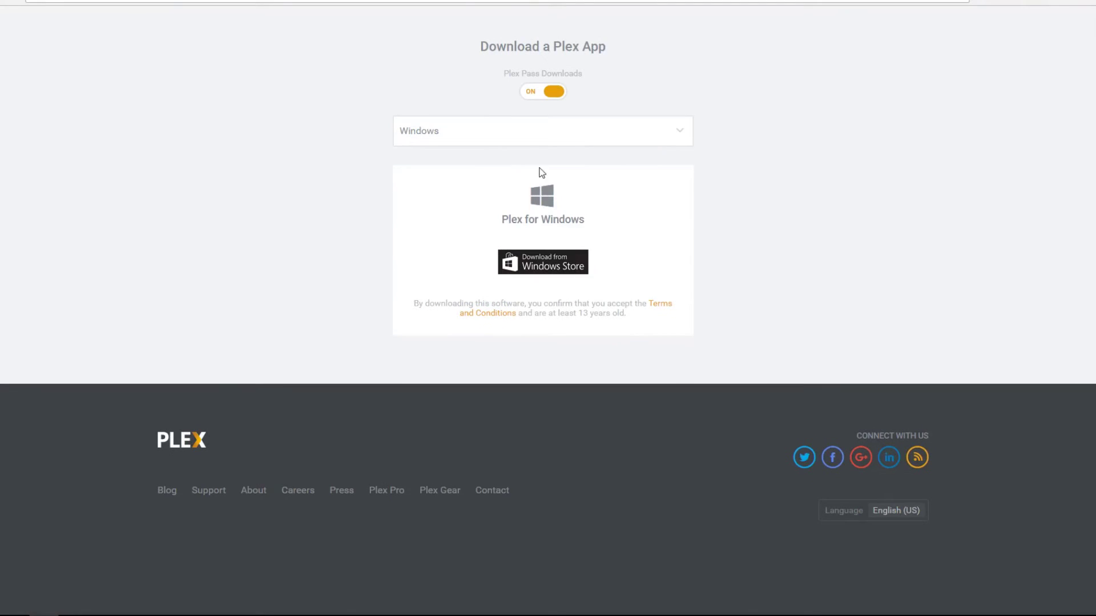
left_click(587, 132)
scroll(488, 357, "down", 2)
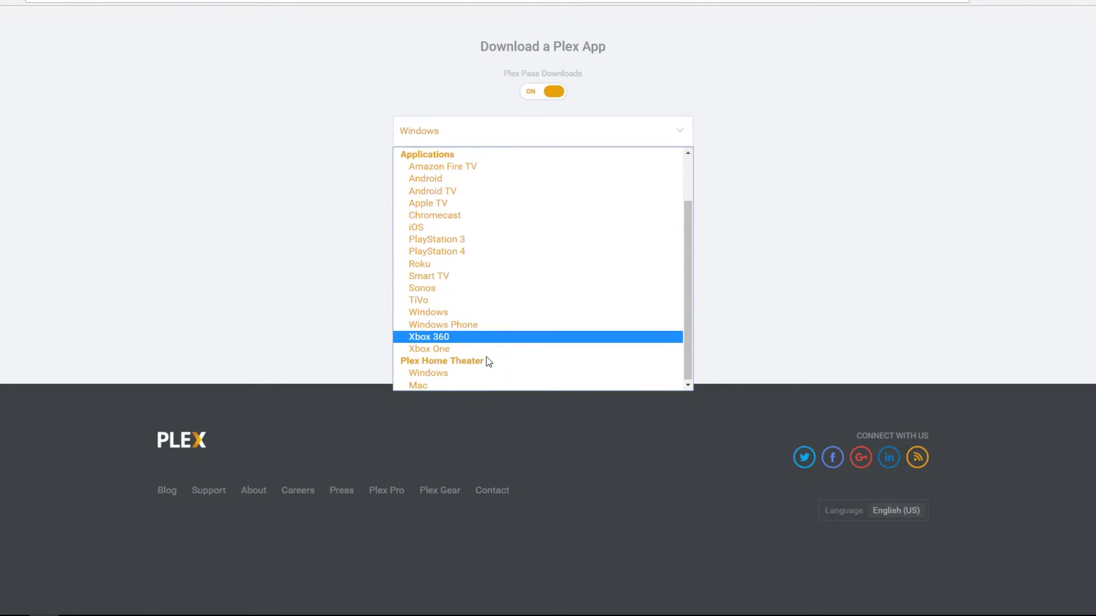
scroll(487, 371, "up", 3)
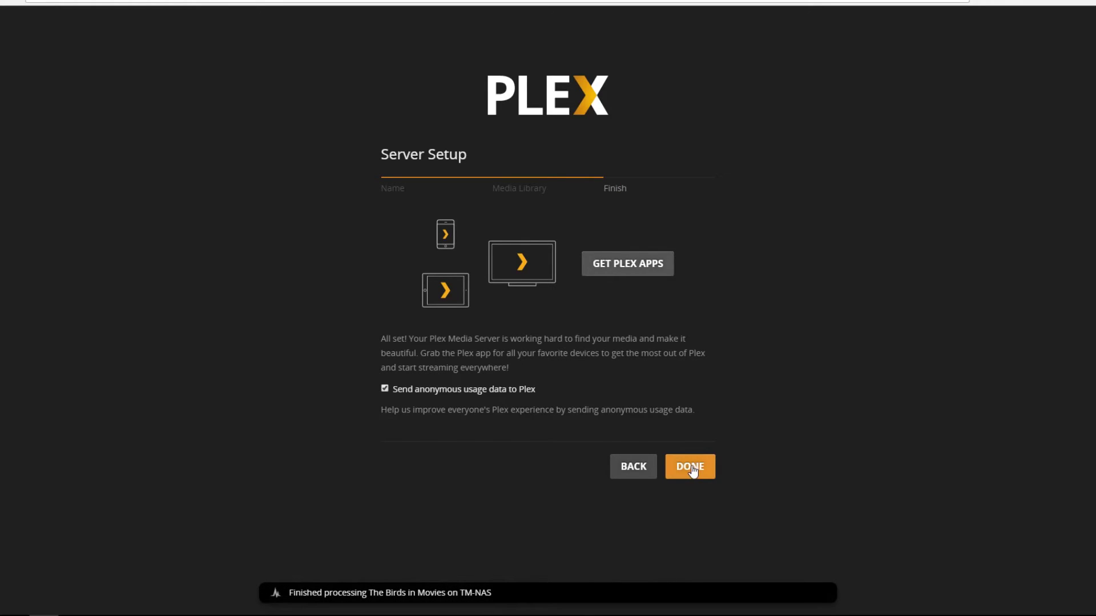
left_click(483, 393)
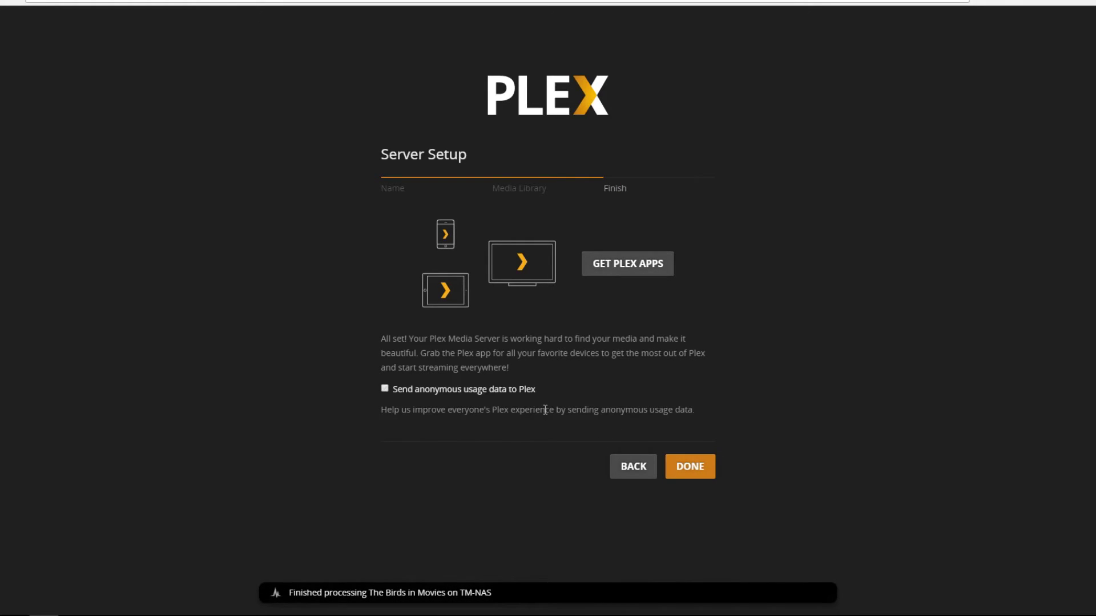
- Finish the Plex Server Setup wizard with DONE to open the Plex web app
left_click(708, 468)
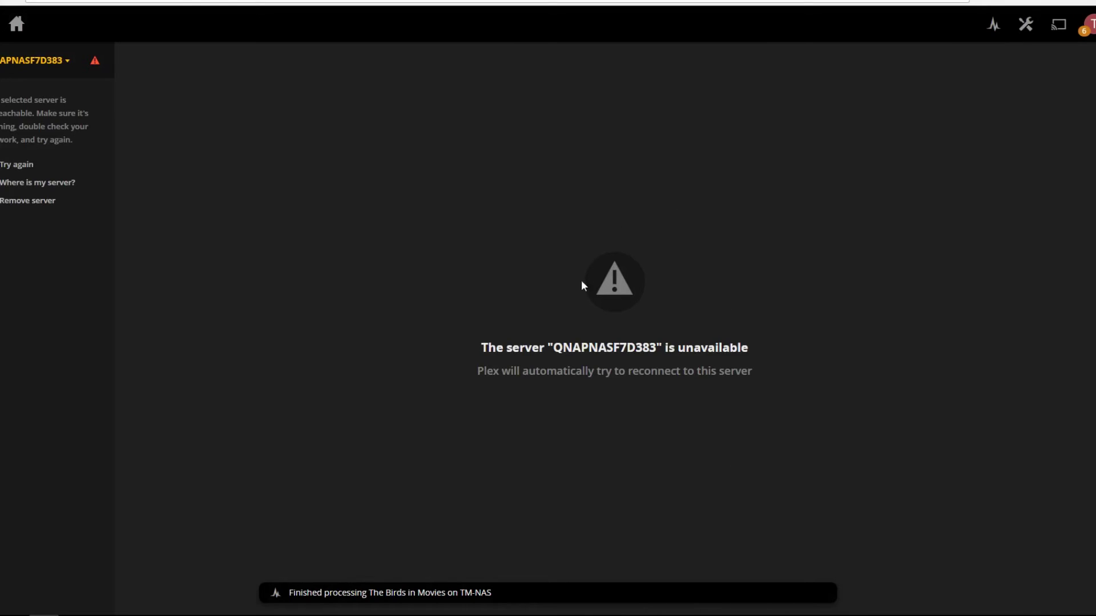